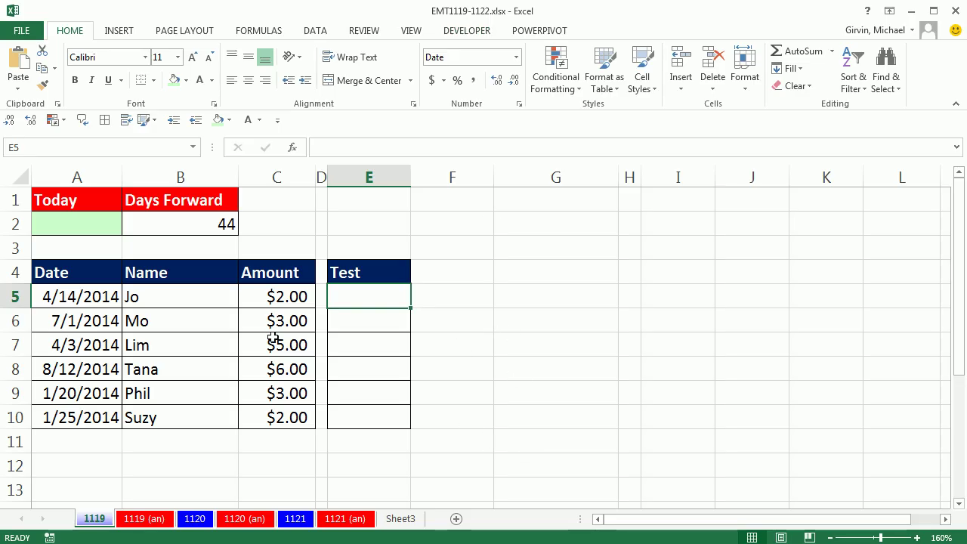
Enter =A5+$B$2 in E5 under Test and fill the formula down through E10.
drag(76, 296, 68, 415)
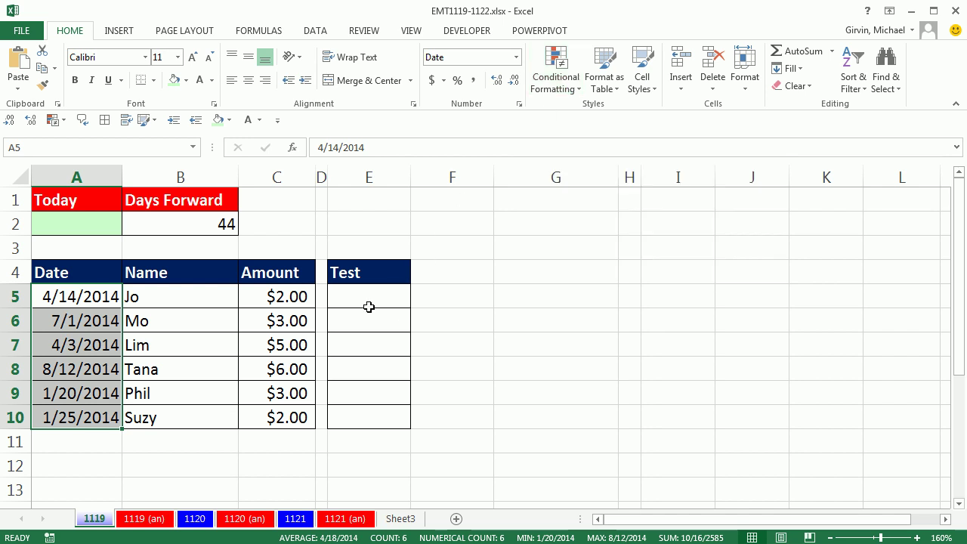
click(339, 295)
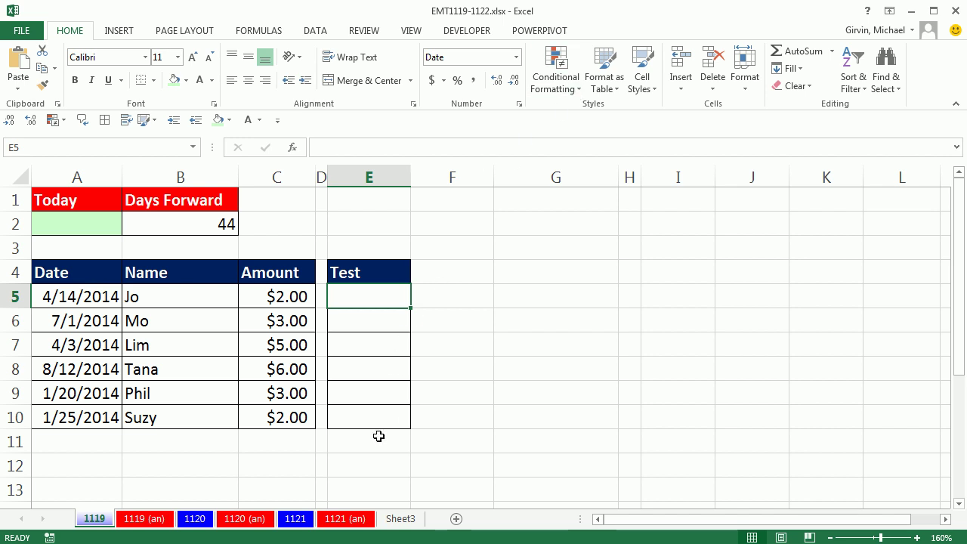
text(=)
click(105, 294)
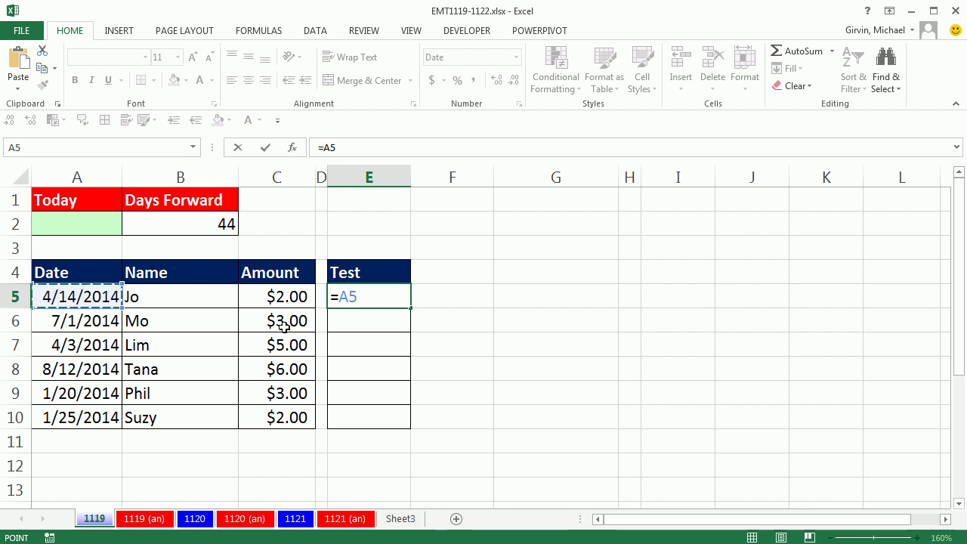
text(+)
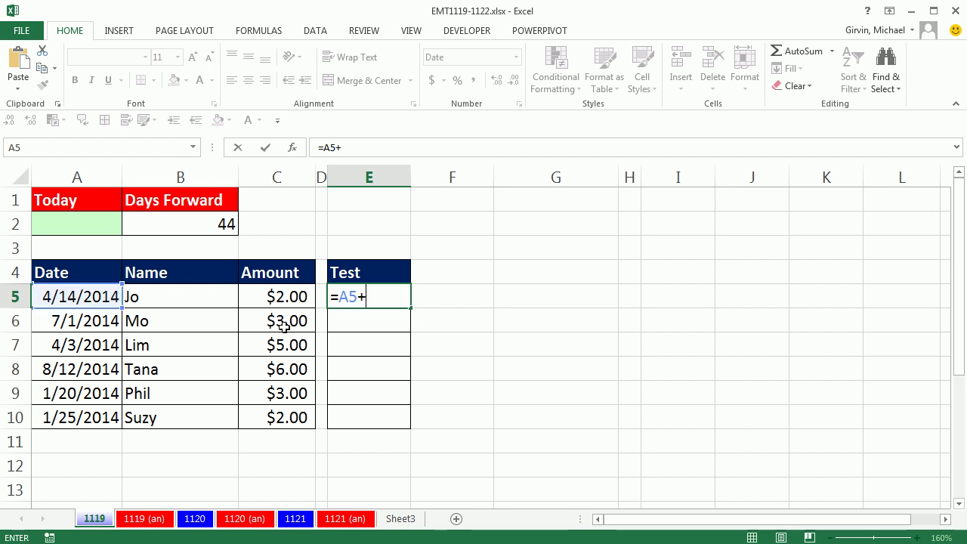
click(226, 222)
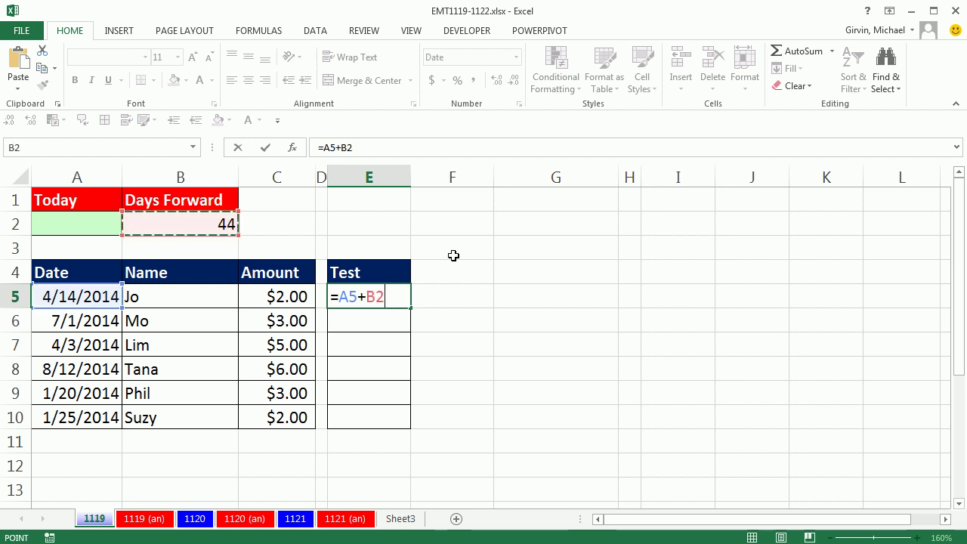
key(F4)
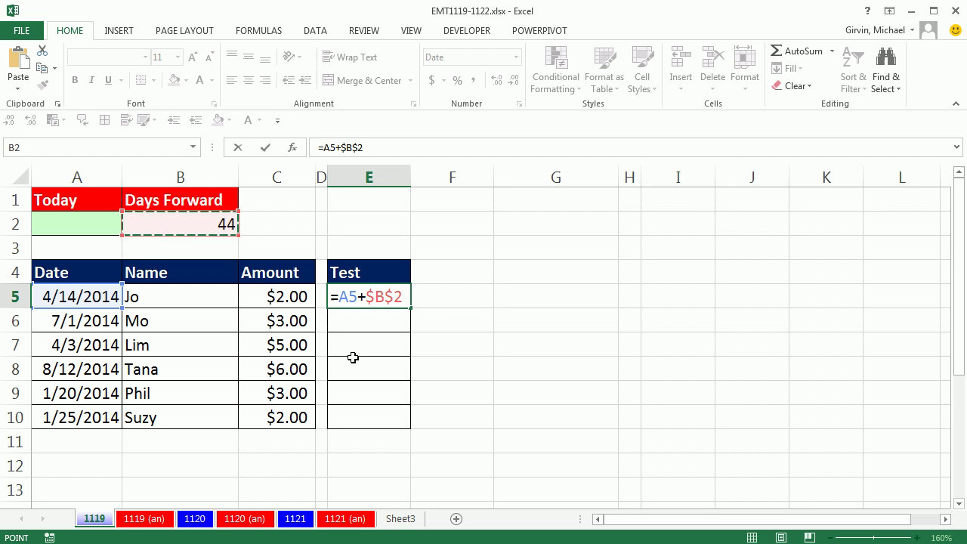
key(ctrl+Return)
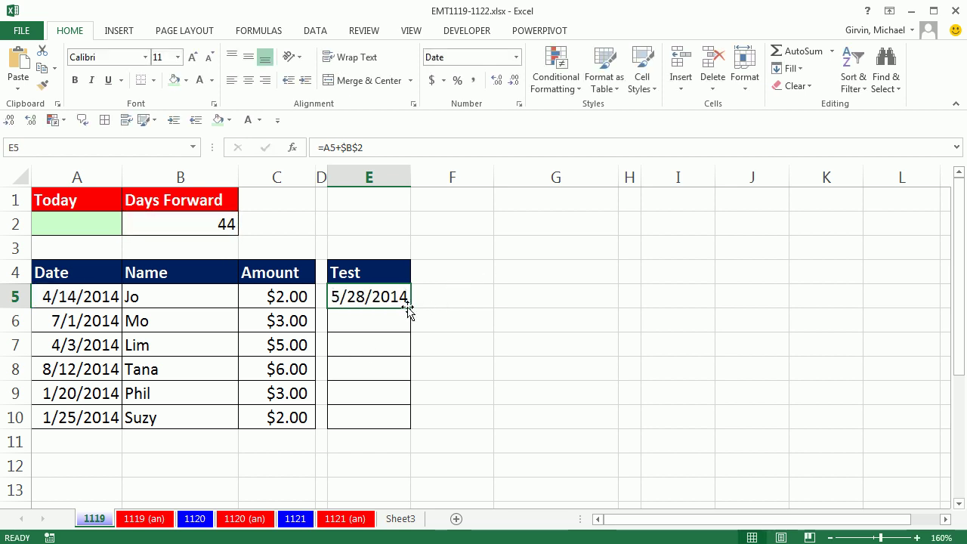
drag(413, 308, 410, 430)
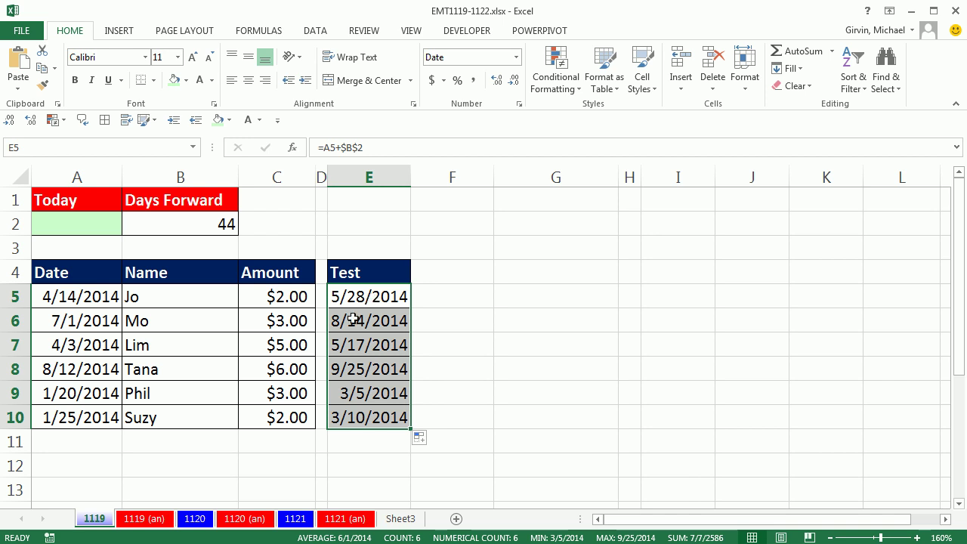
Enter =TODAY() in cell A2 under the Today heading.
click(104, 226)
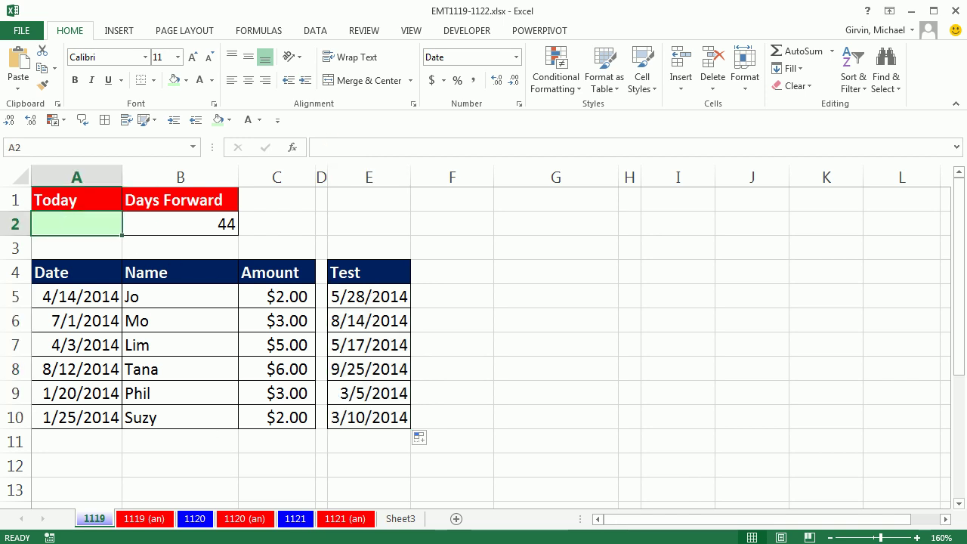
text(=today)
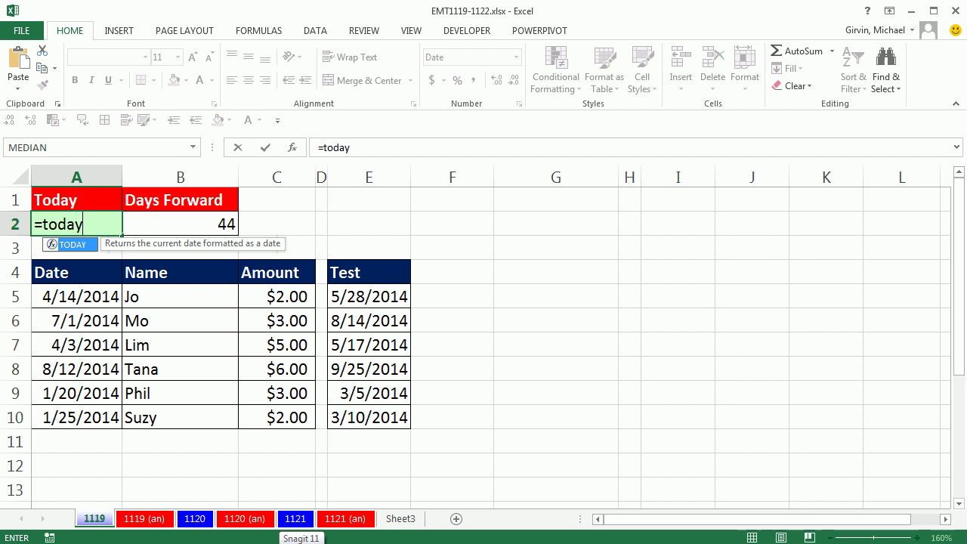
key(Tab)
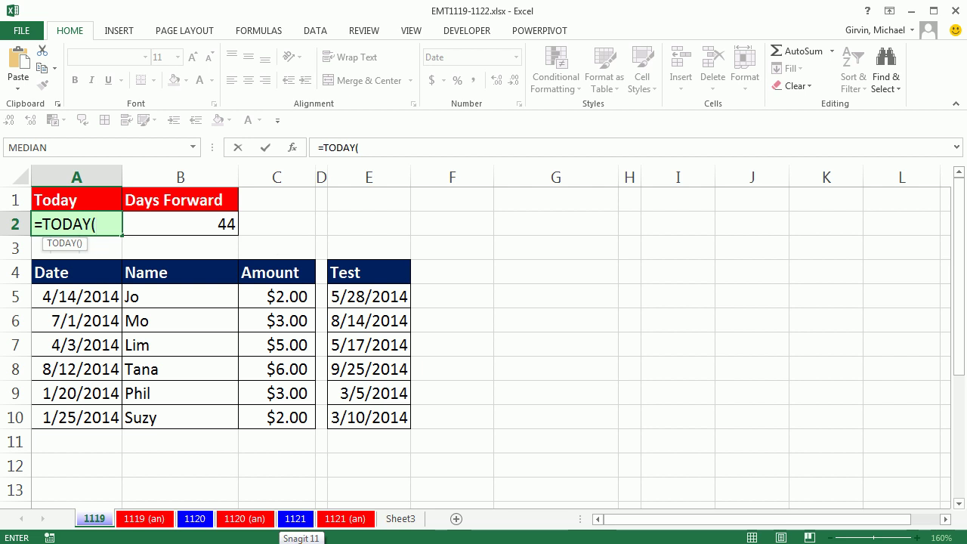
text())
key(ctrl+Return)
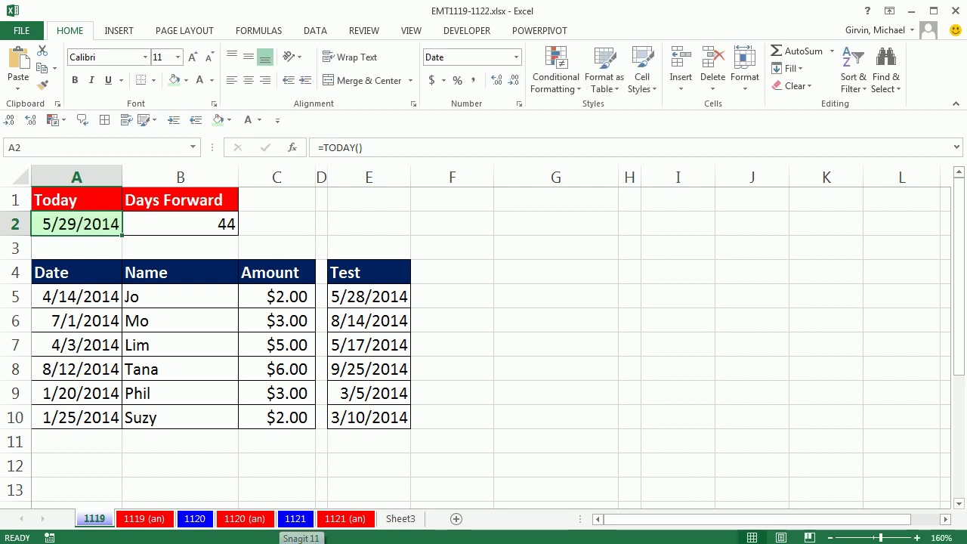
double_click(76, 229)
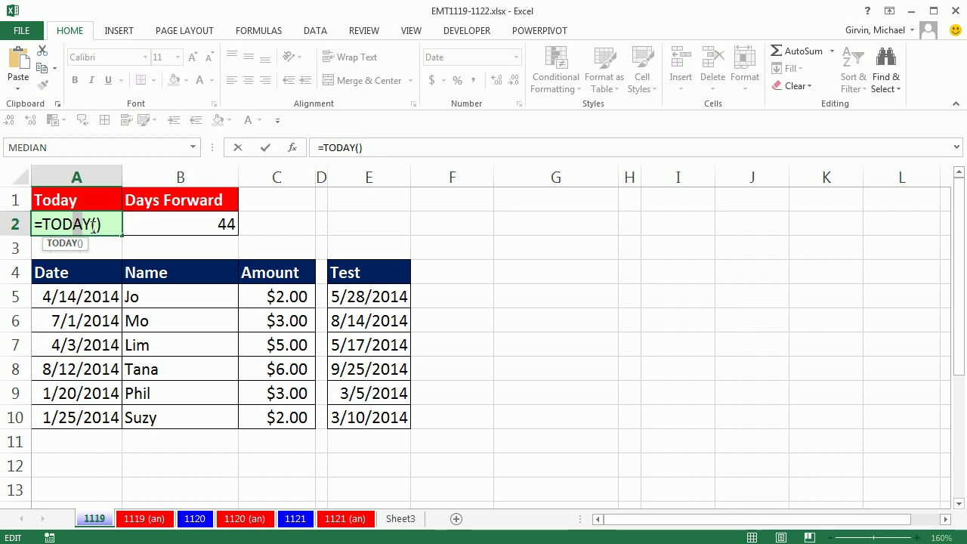
key(ctrl+Return)
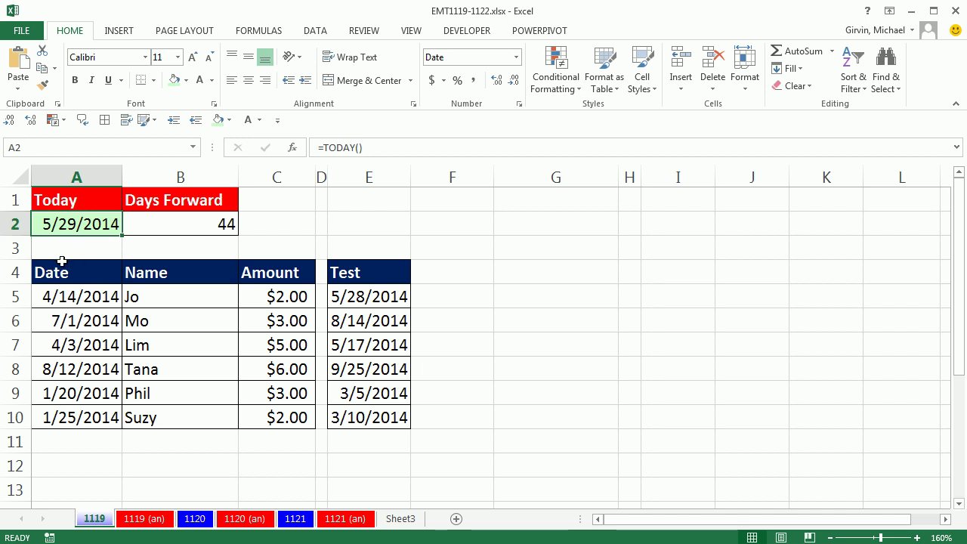
Enter the logical test =A5+$B$2<TODAY() in F5 and fill it down through F10.
click(459, 296)
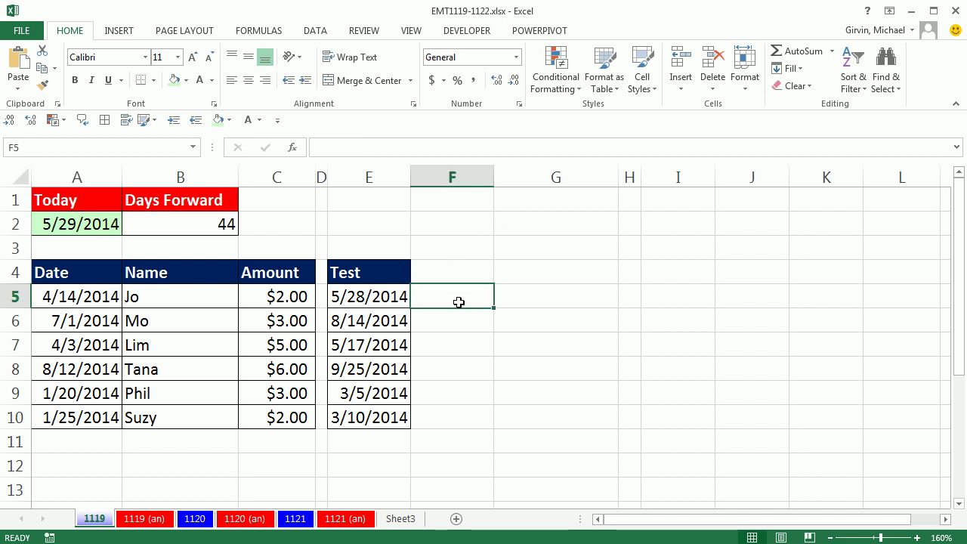
text(=)
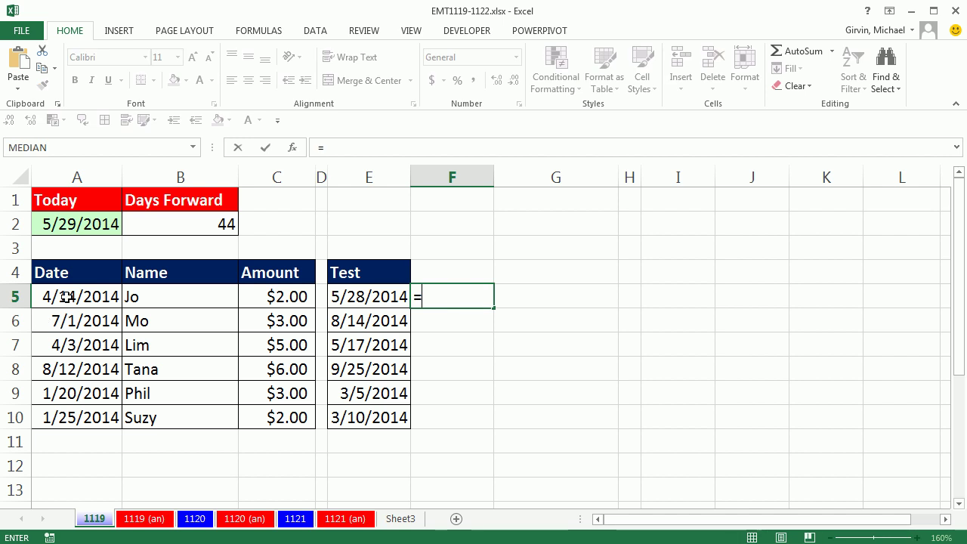
click(68, 297)
text(+)
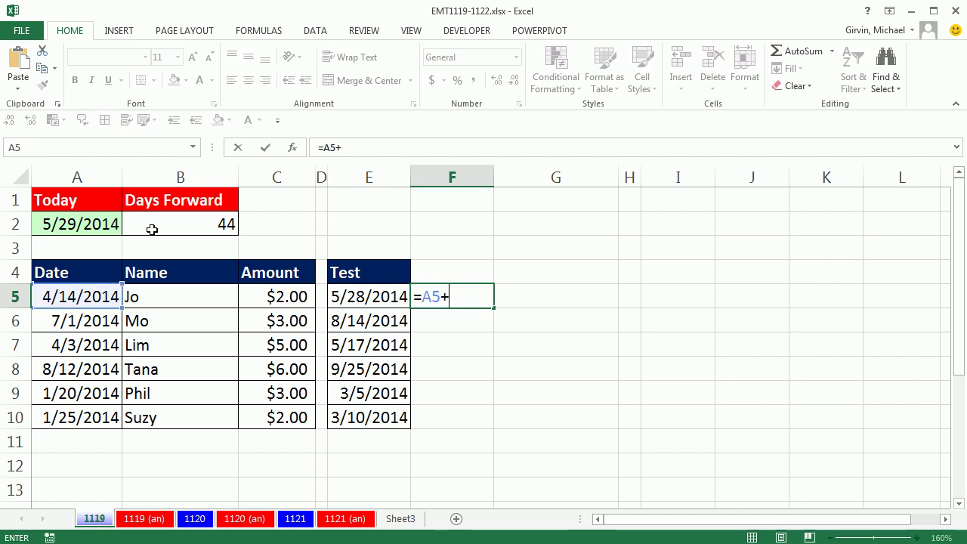
click(182, 236)
key(F4)
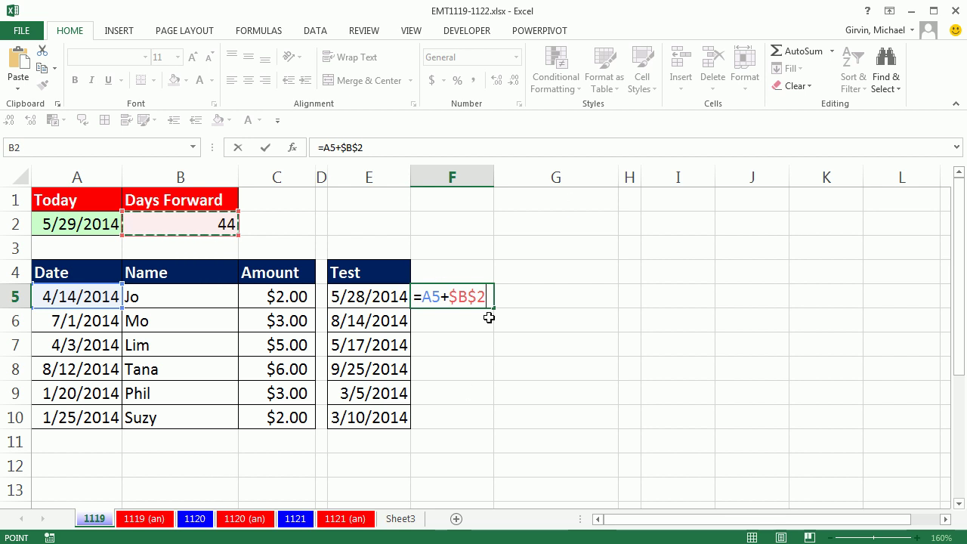
text(<t)
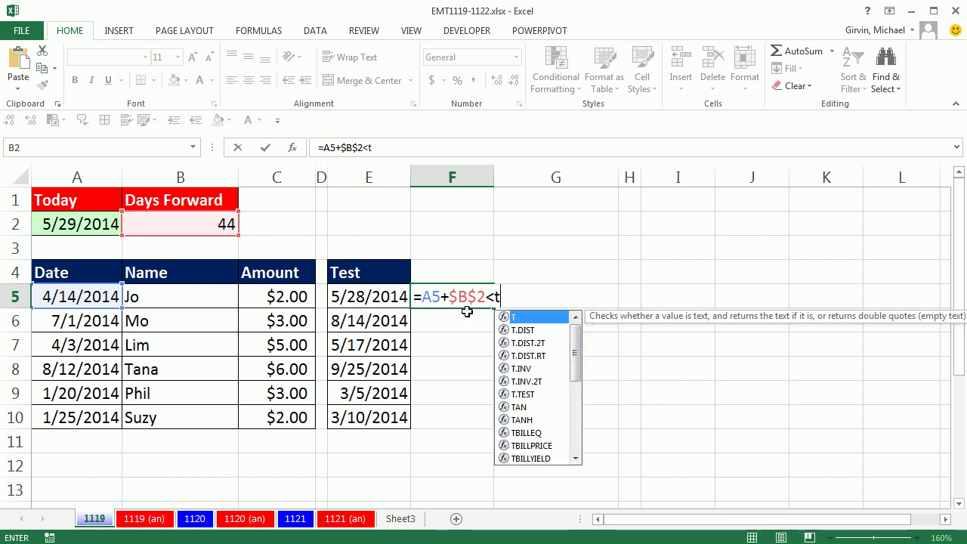
text(oday())
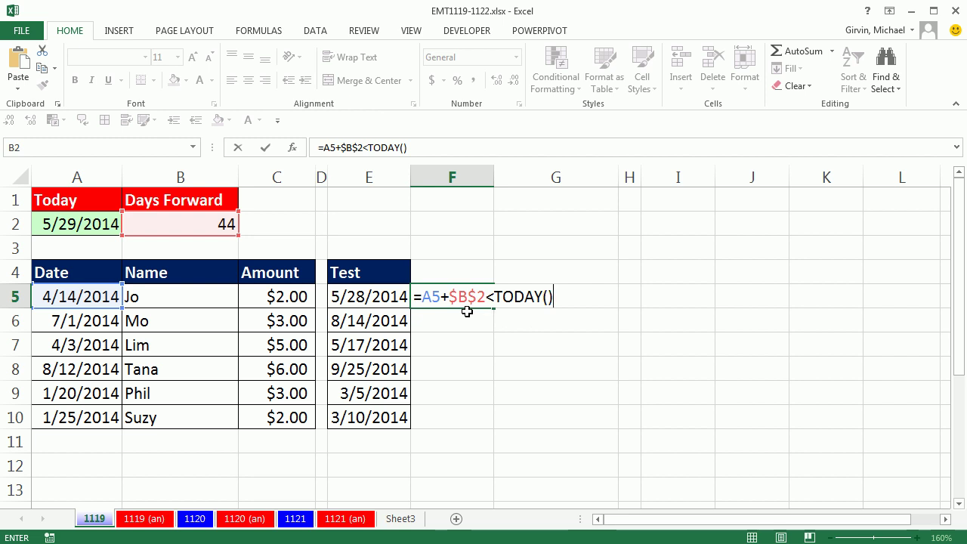
key(ctrl+Return)
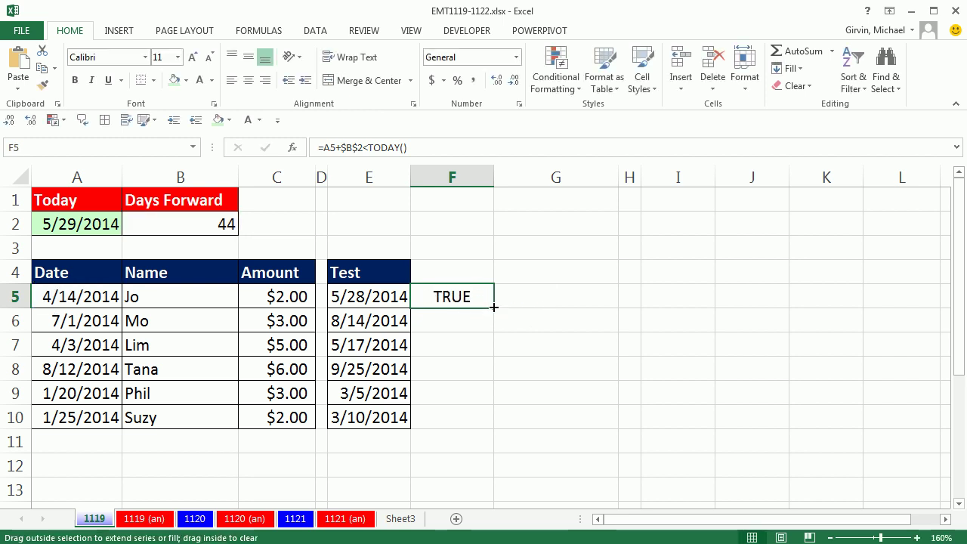
double_click(493, 307)
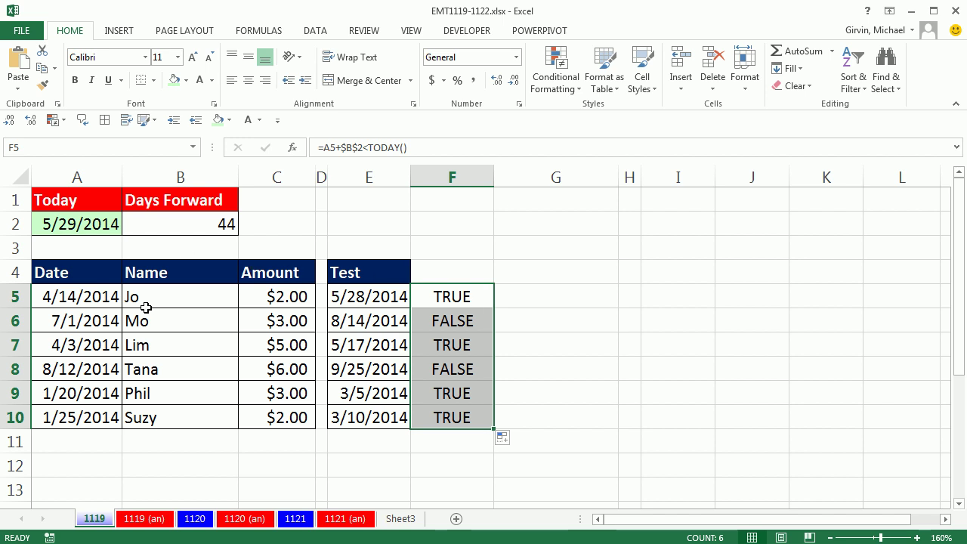
Change the date in A5 to 4/15/2014.
double_click(69, 296)
drag(70, 296, 76, 297)
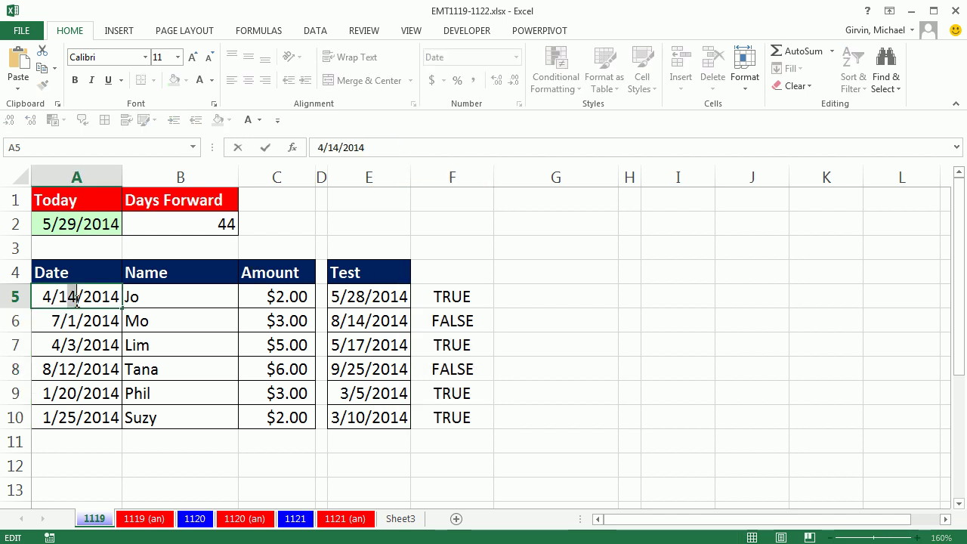
text(5)
key(ctrl+Return)
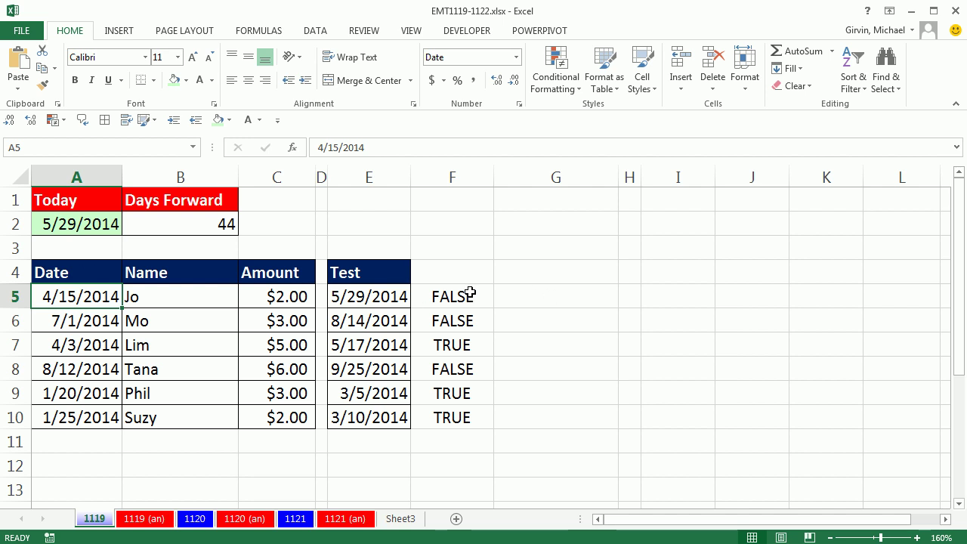
Edit the F5 test to use less than or equal, =A5+$B$2<=TODAY(), and refill it down through F10.
click(470, 293)
double_click(470, 293)
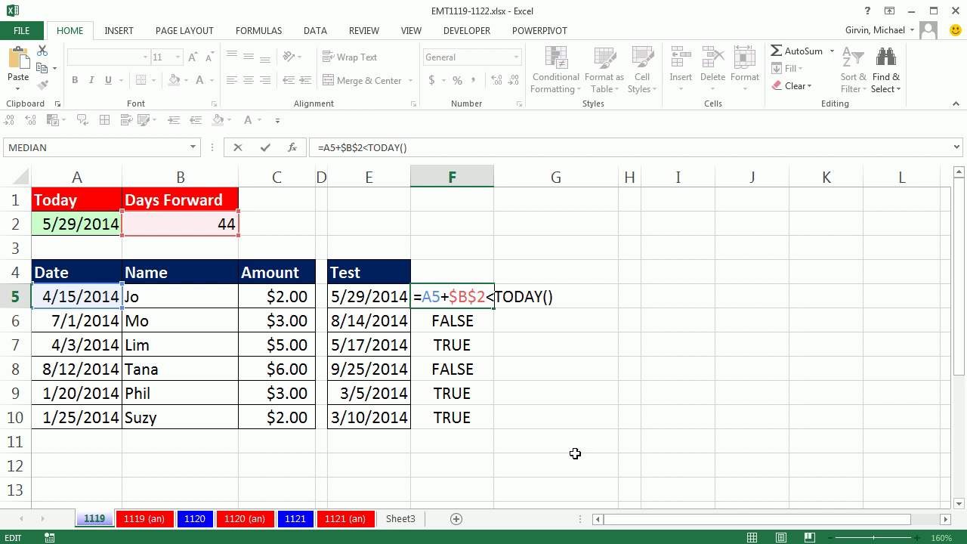
text(=)
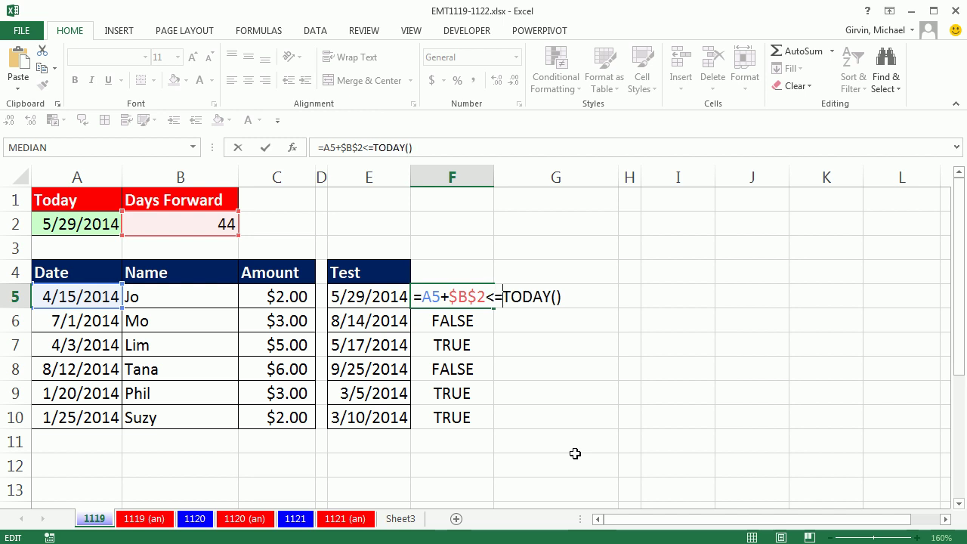
key(ctrl+Return)
double_click(494, 308)
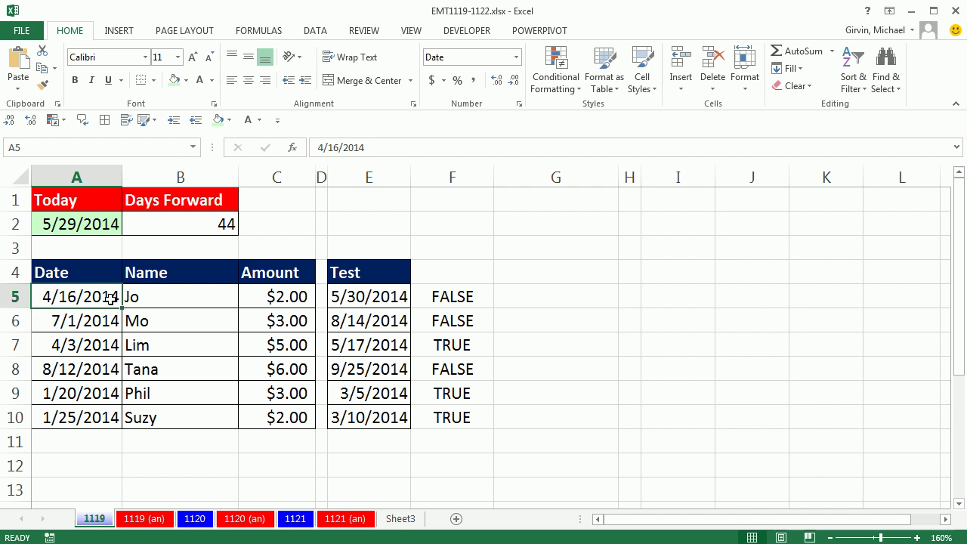
Set the first record's date in A5 back to 4/15/2014.
double_click(75, 297)
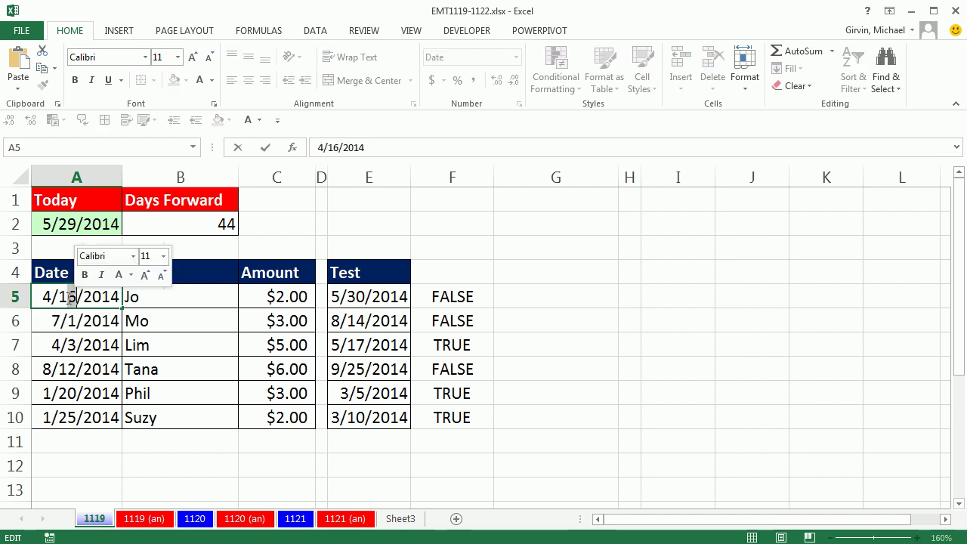
text(5)
key(ctrl+Return)
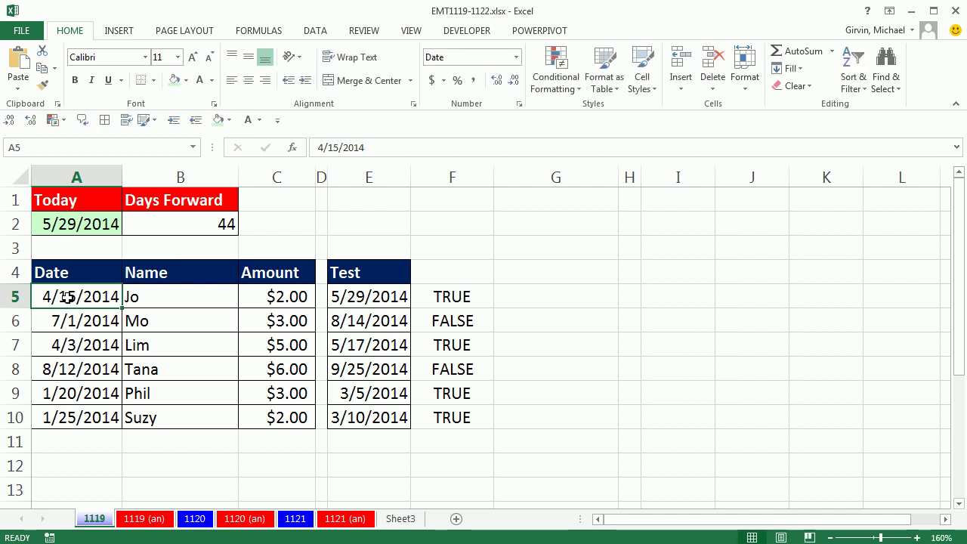
Copy the whole formula text =A5+$B$2<=TODAY() from F5 and leave the cell unchanged.
double_click(440, 296)
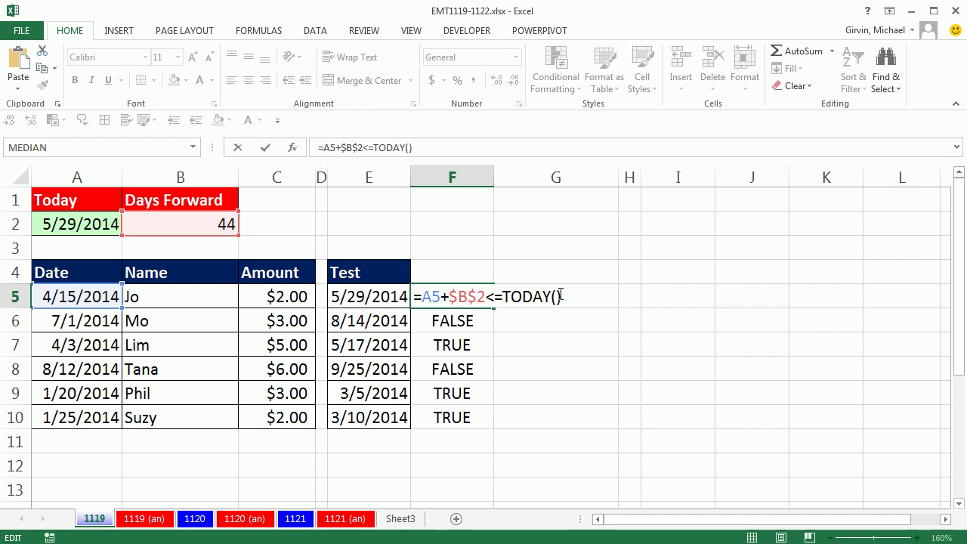
drag(560, 296, 414, 296)
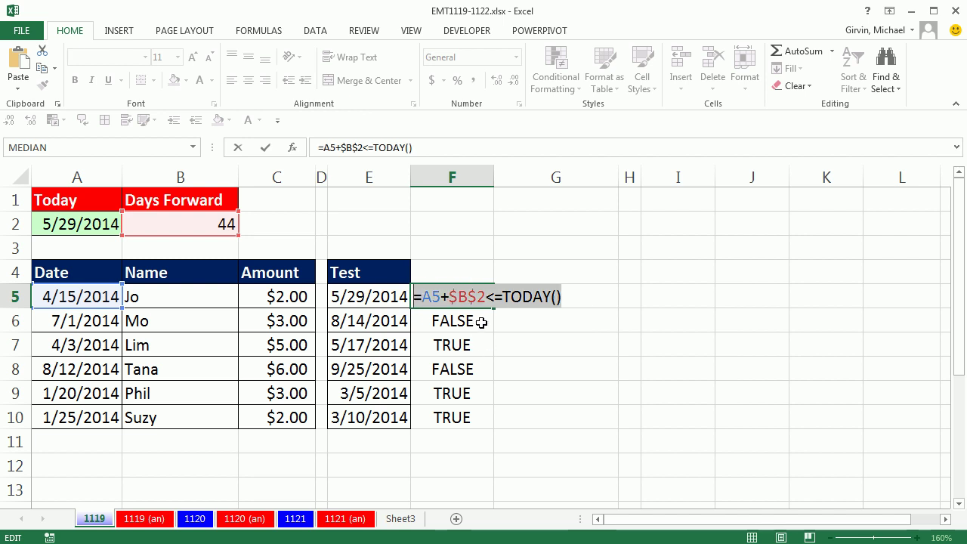
key(ctrl+c)
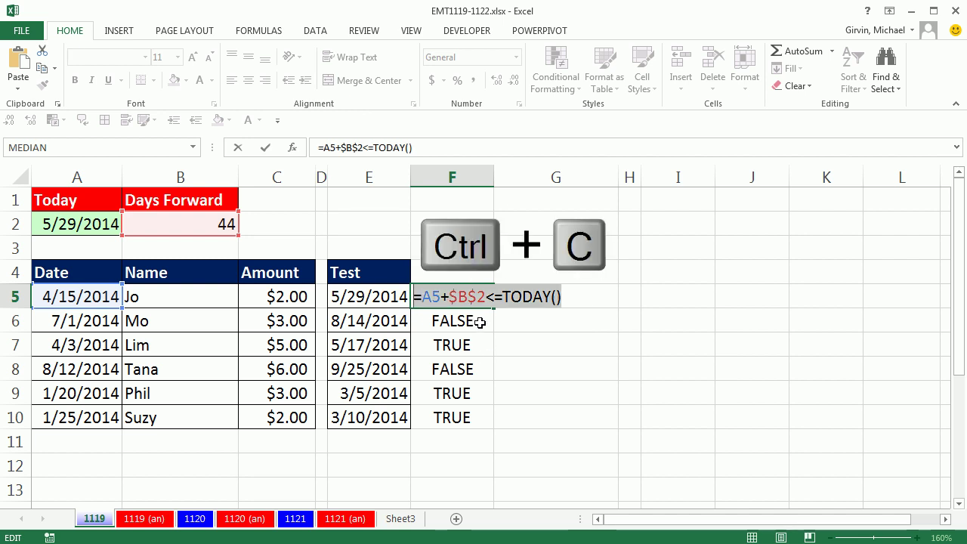
key(Escape)
Create a formula-based conditional formatting rule for the dates in A5:A10 using the copied formula =A5+$B$2<=TODAY().
drag(84, 292, 87, 415)
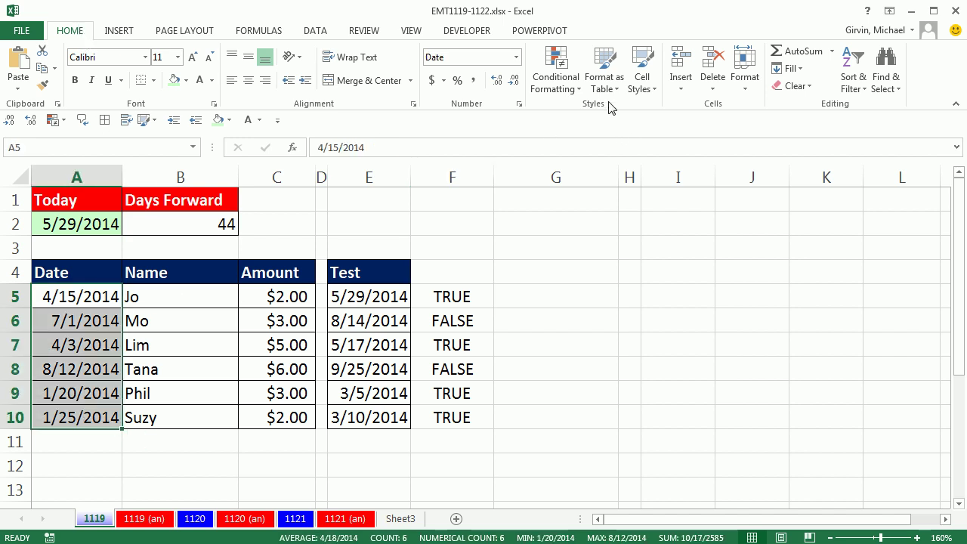
click(556, 69)
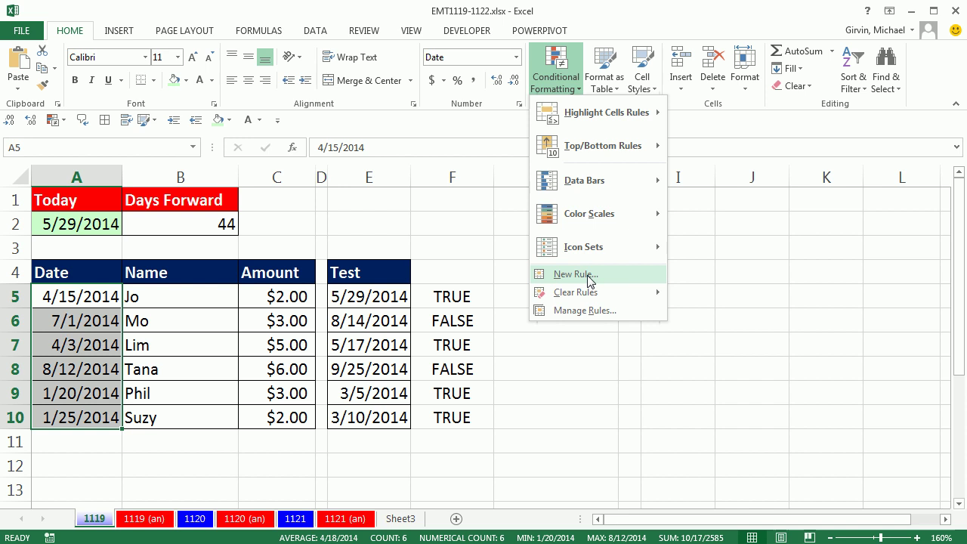
click(589, 277)
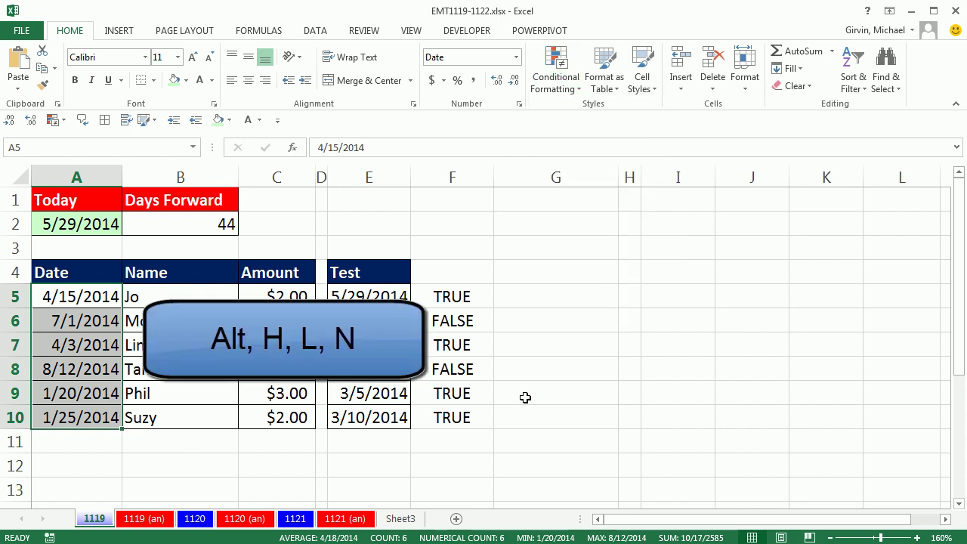
key(alt)
key(h)
key(l)
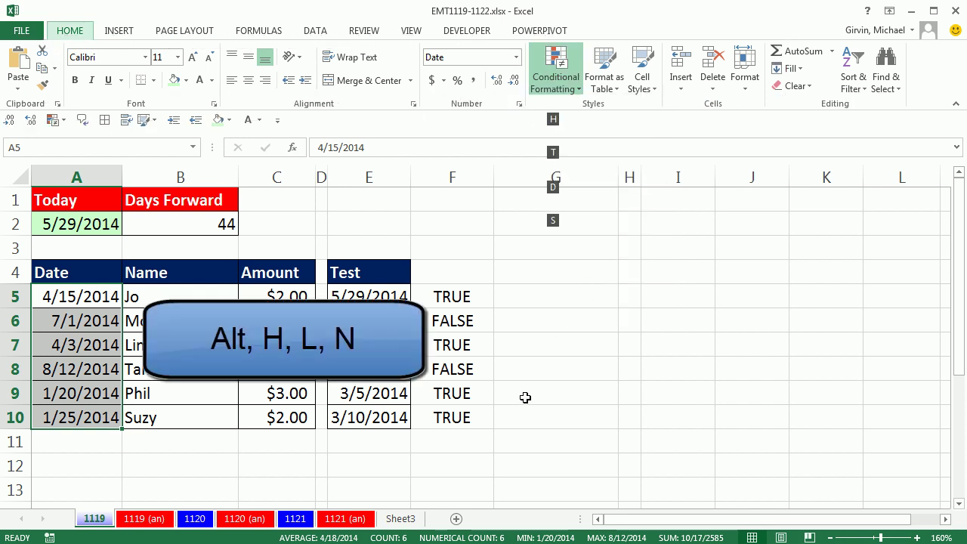
key(n)
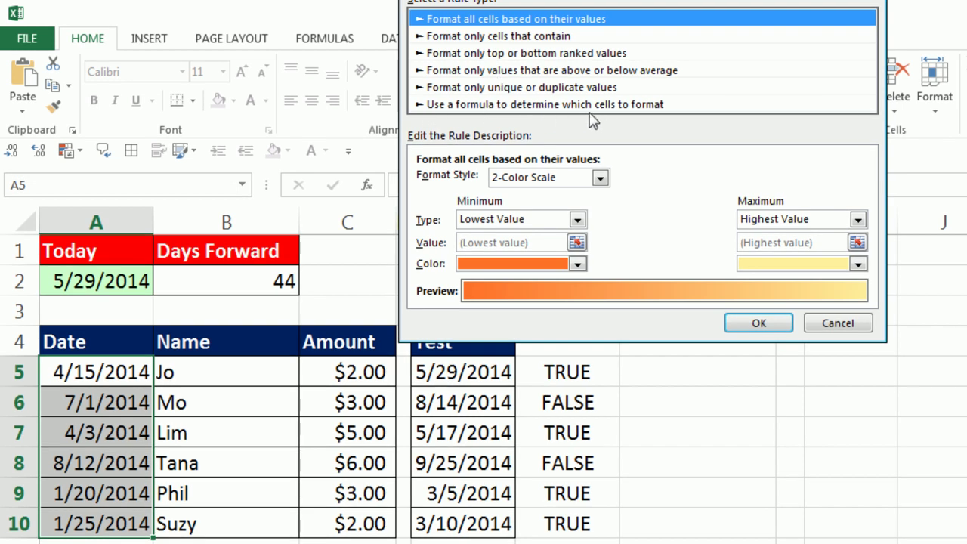
key(Down)
key(Down)
key(Down)
key(Down)
key(Down)
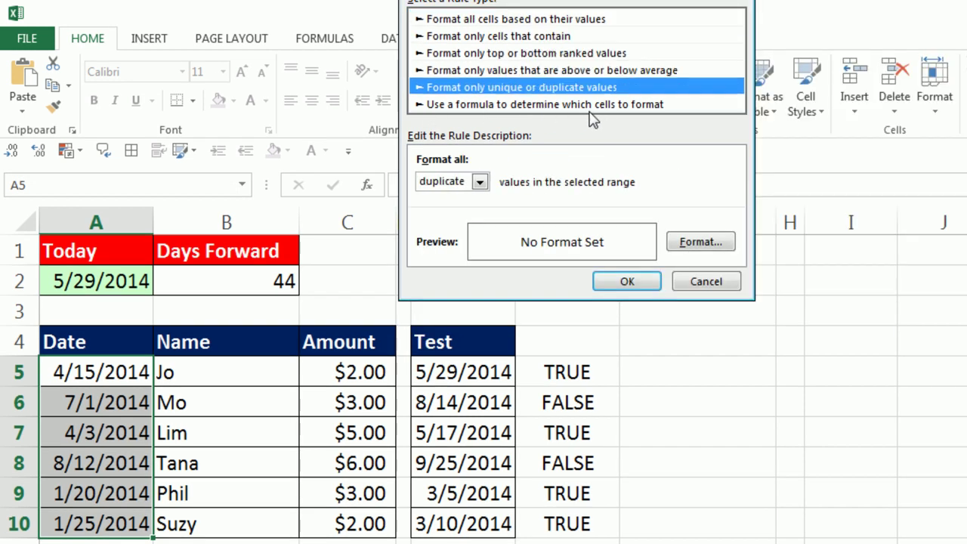
click(561, 181)
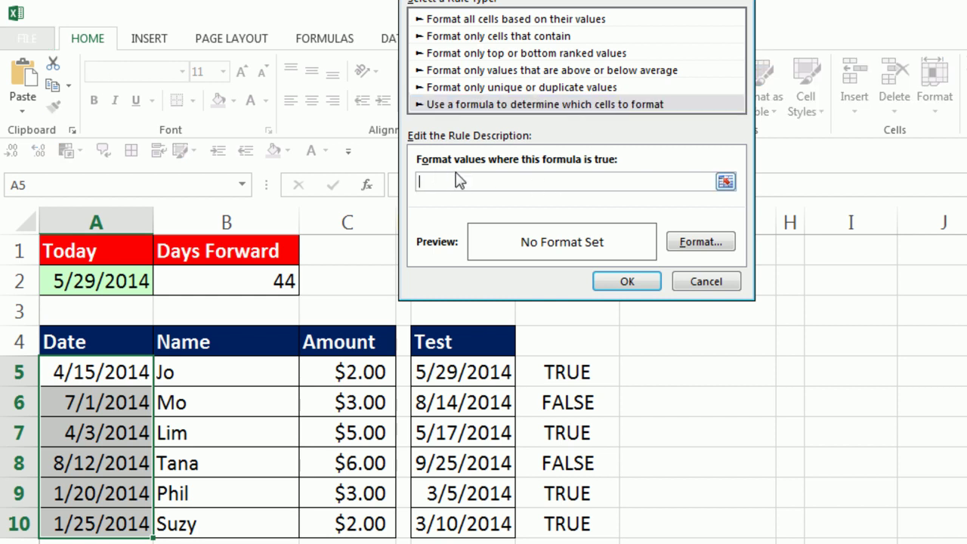
key(ctrl+v)
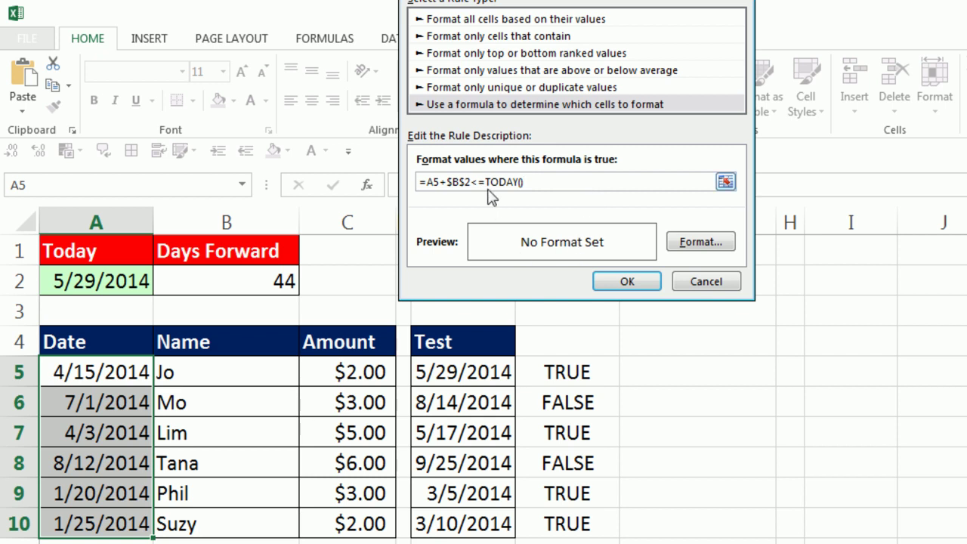
Give the rule a yellow fill and bold font, and apply it to the dates.
click(703, 243)
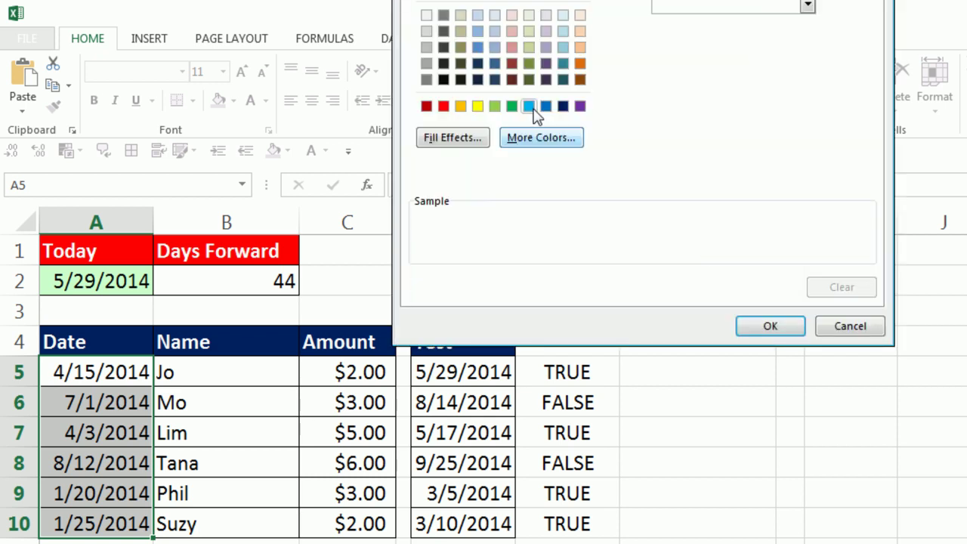
click(478, 106)
click(465, 0)
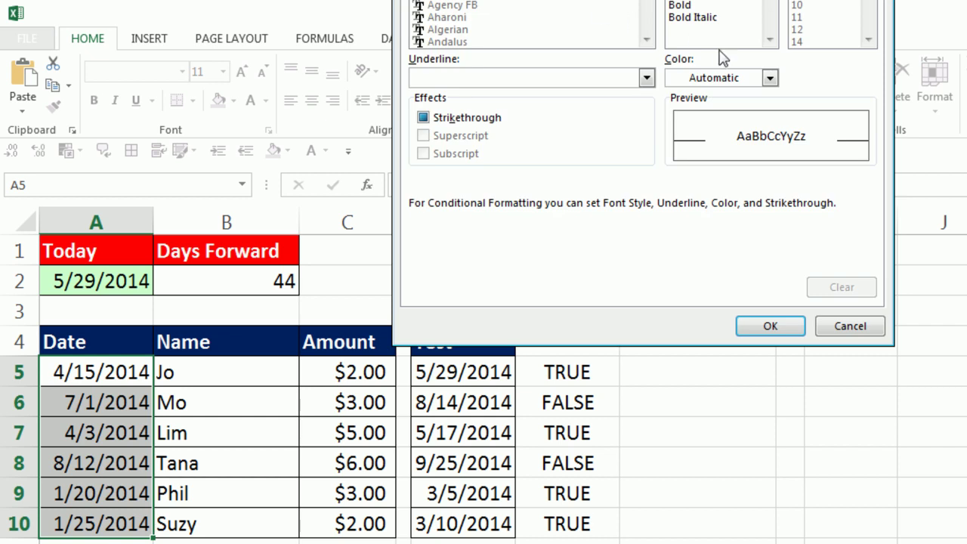
click(679, 6)
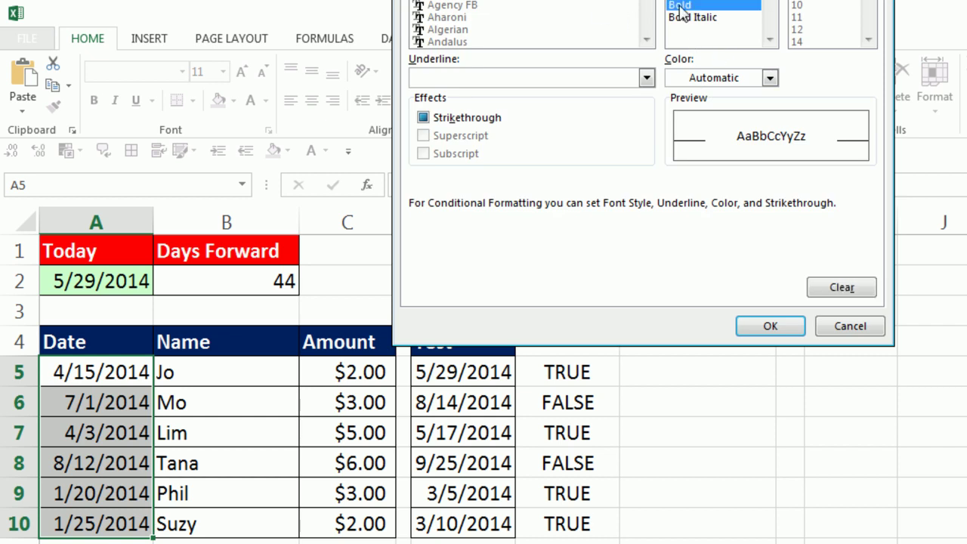
click(782, 326)
click(655, 285)
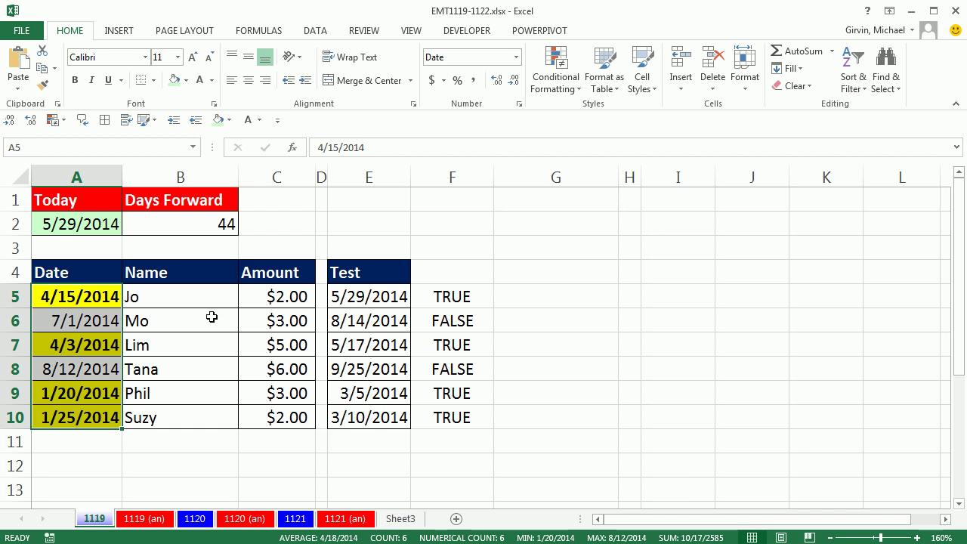
Change the date in A5 to 4/14/2014 to test the formatting.
click(71, 295)
key(F2)
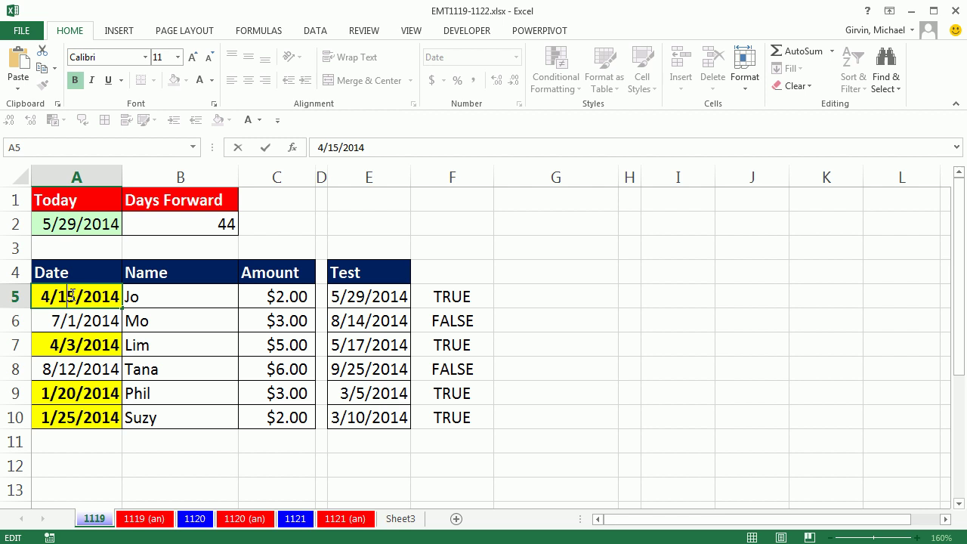
drag(65, 296, 75, 296)
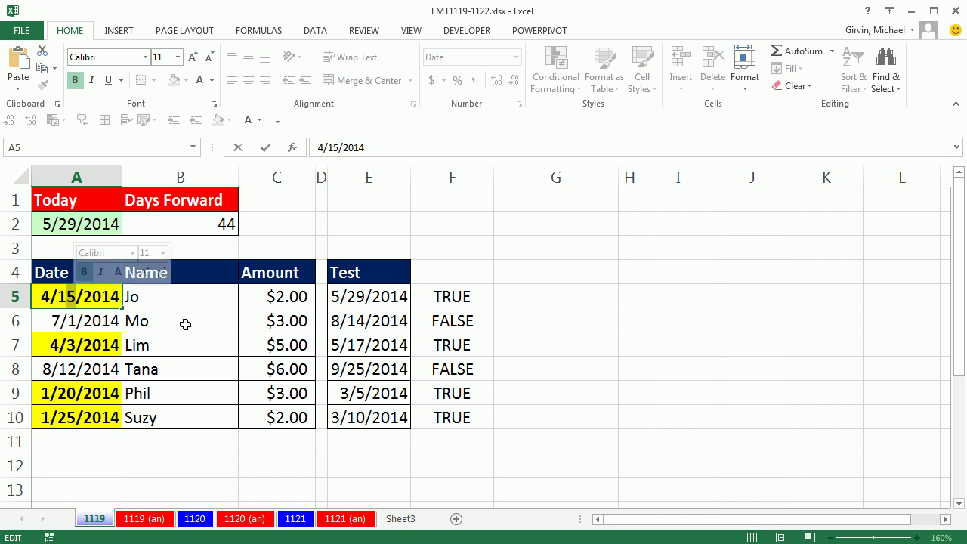
text(4)
key(ctrl+Return)
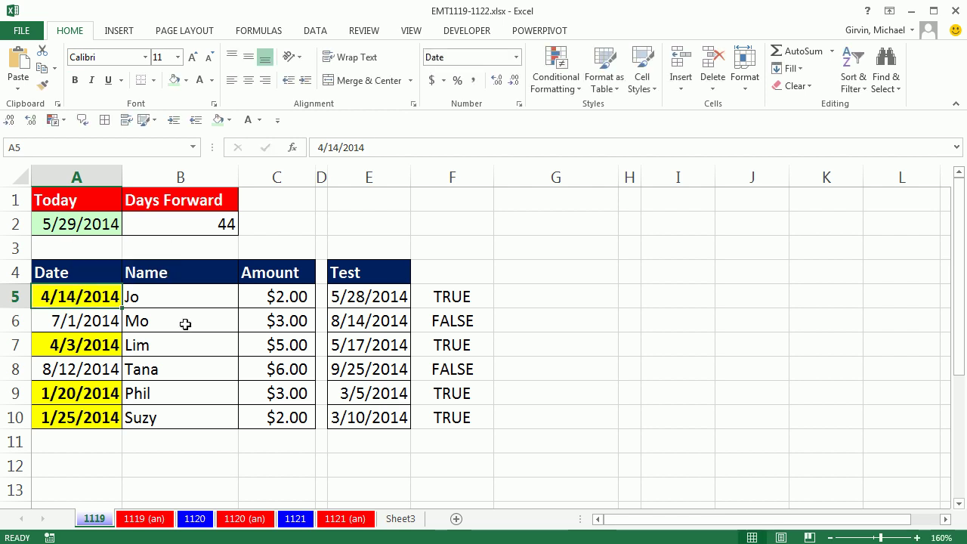
Set the date in A5 to 4/16/2014 to test the rule with a later date.
double_click(69, 297)
double_click(69, 297)
click(72, 297)
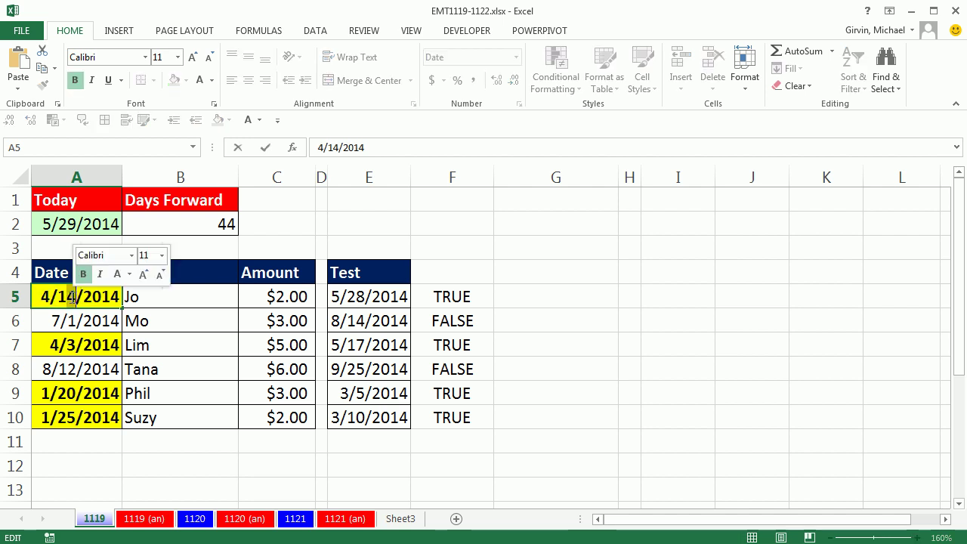
text(6)
key(ctrl+Return)
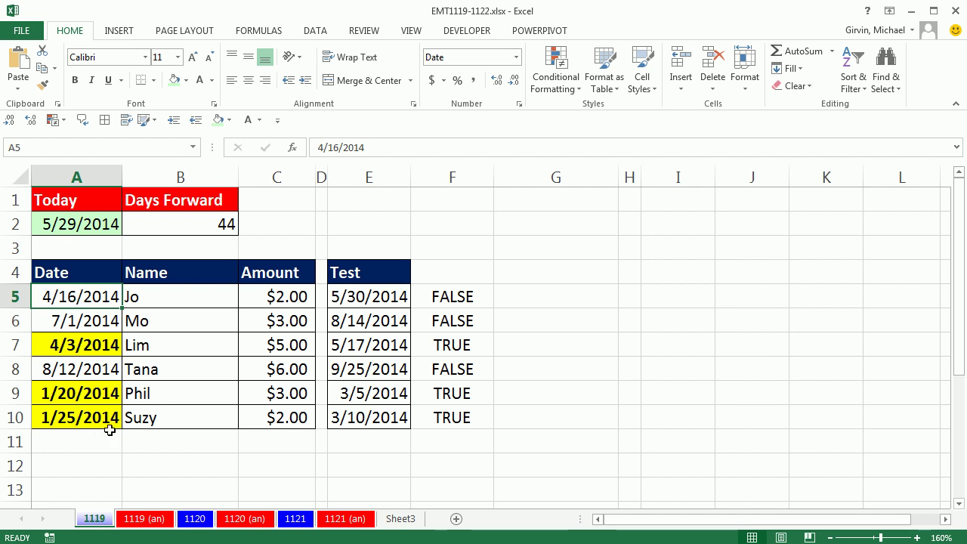
Begin a formula in E16 with a reference to the first record's date, locking only the column as $A16.
scroll(110, 429, down, 4)
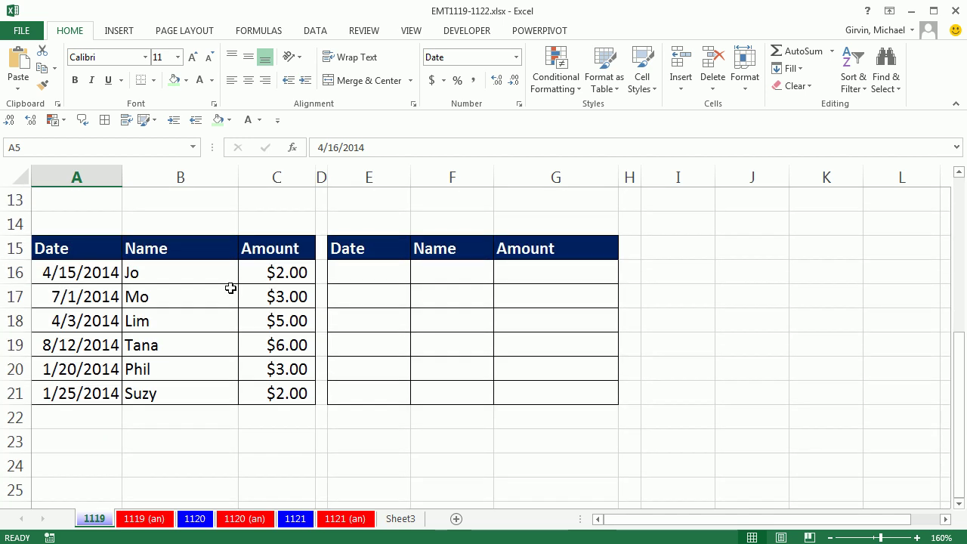
click(80, 273)
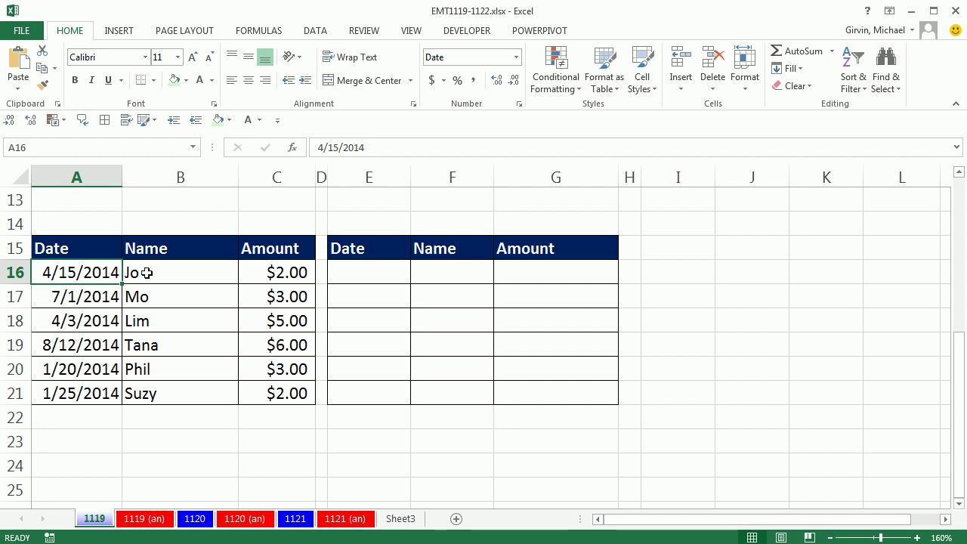
click(189, 271)
click(268, 272)
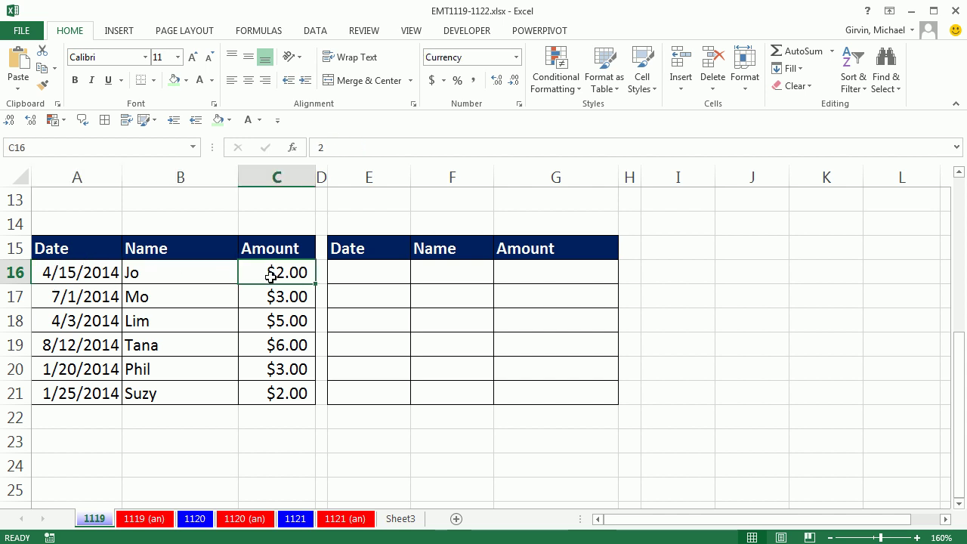
click(362, 278)
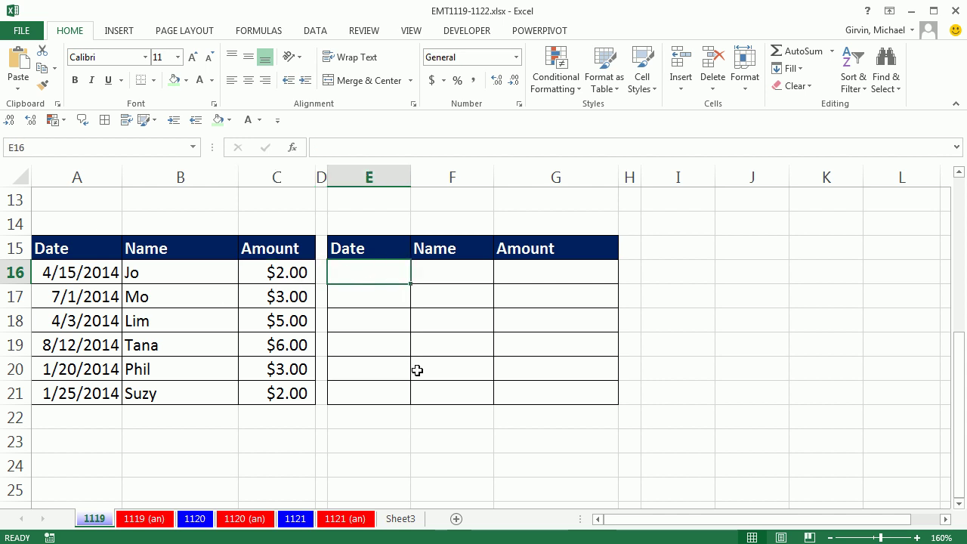
text(=)
click(87, 272)
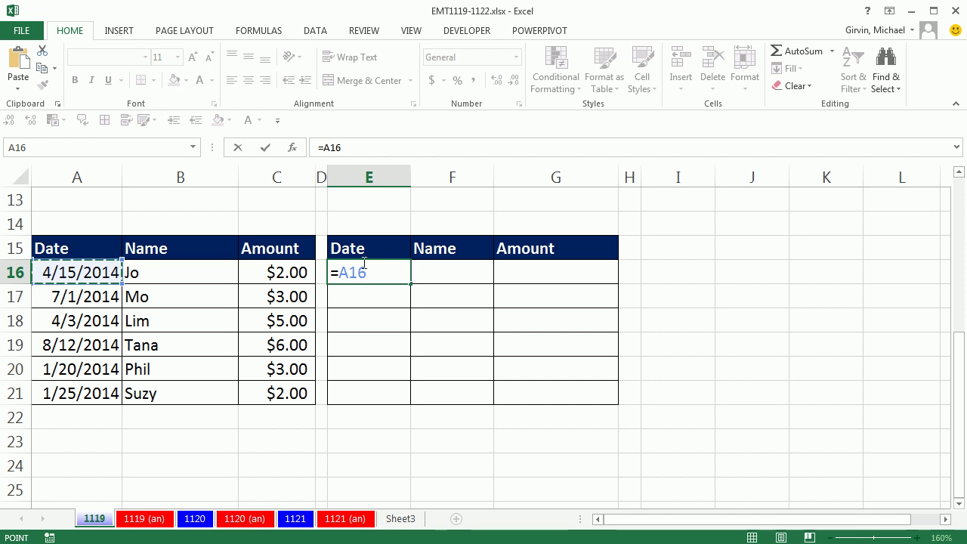
key(F4)
key(F4)
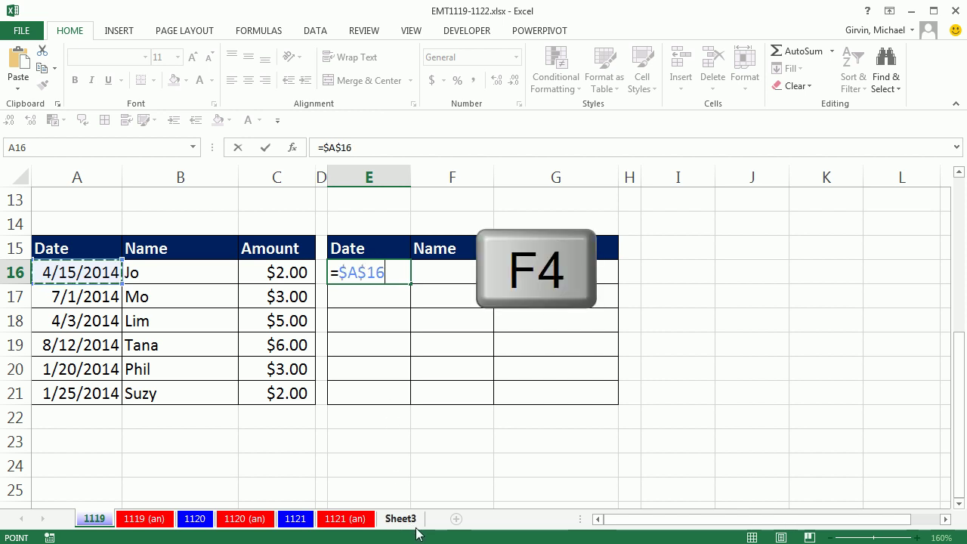
key(F4)
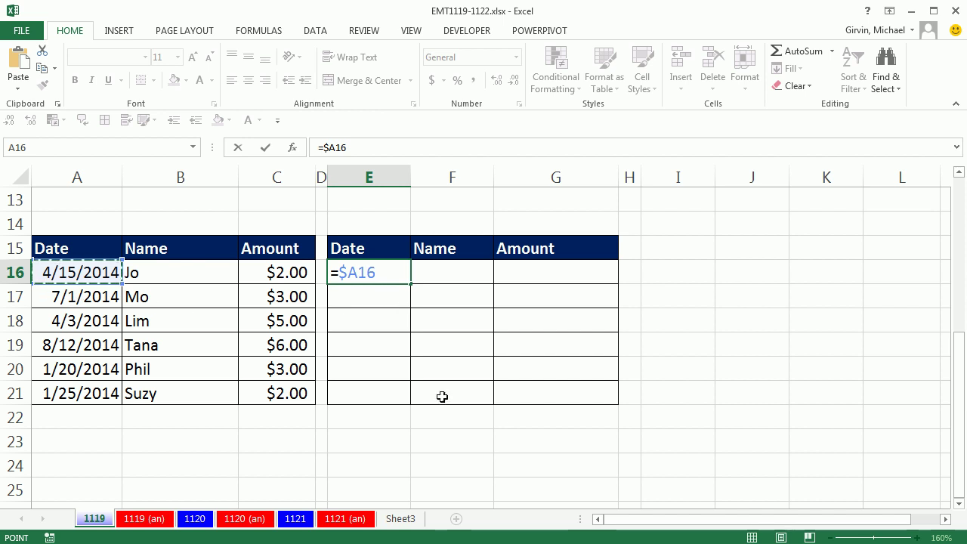
Complete the E16 formula as =$A16+$B$2<TODAY() and fill it across the block E16:G21.
text(+)
scroll(319, 274, up, 4)
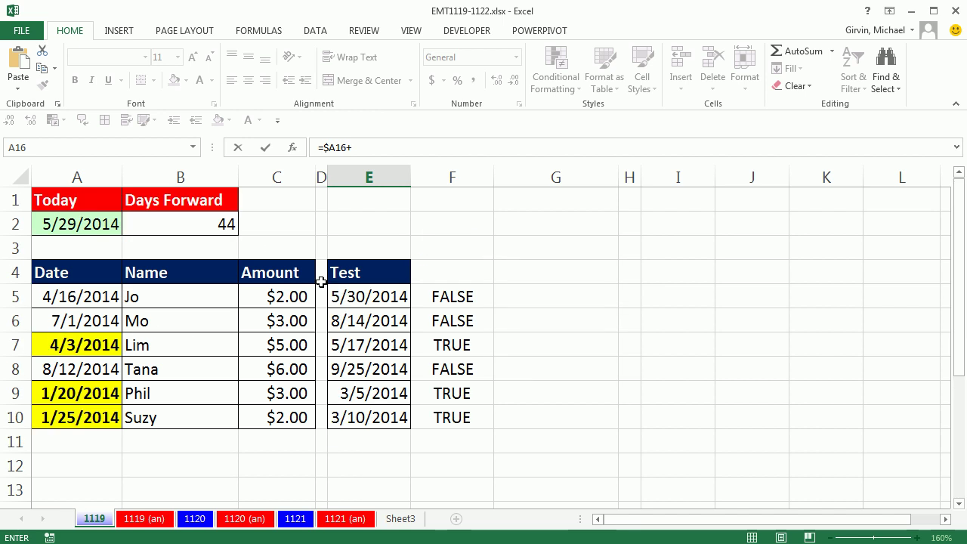
click(208, 223)
key(F4)
scroll(320, 308, down, 3)
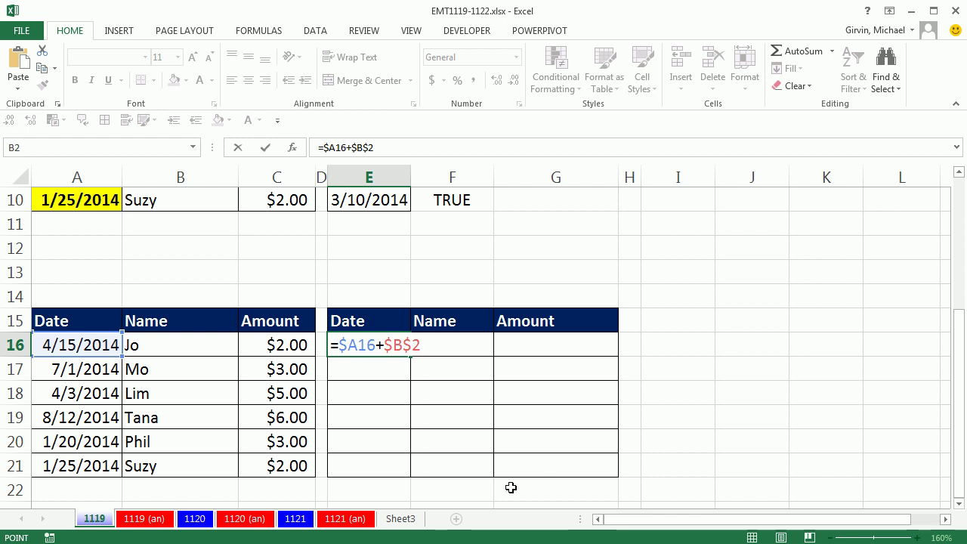
text(<tod)
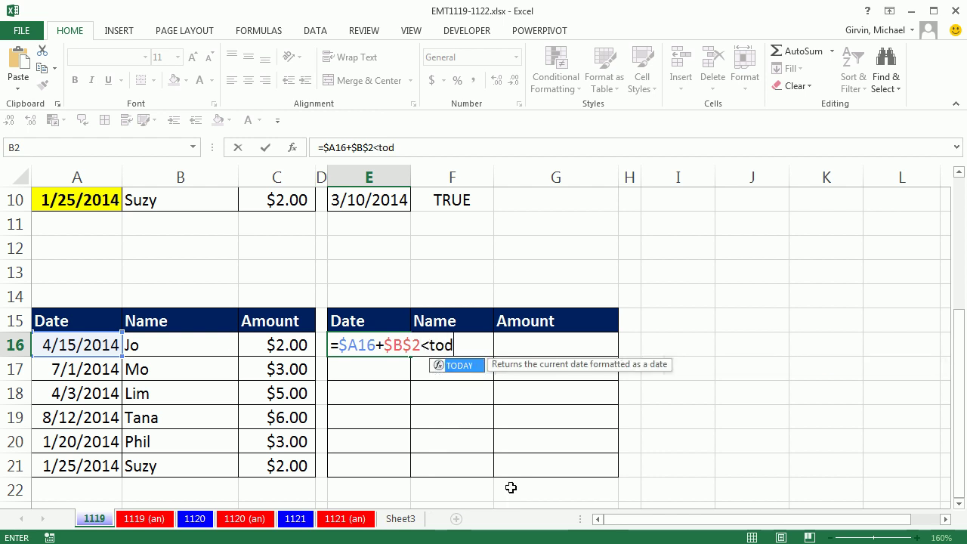
key(Tab)
text())
key(ctrl+Return)
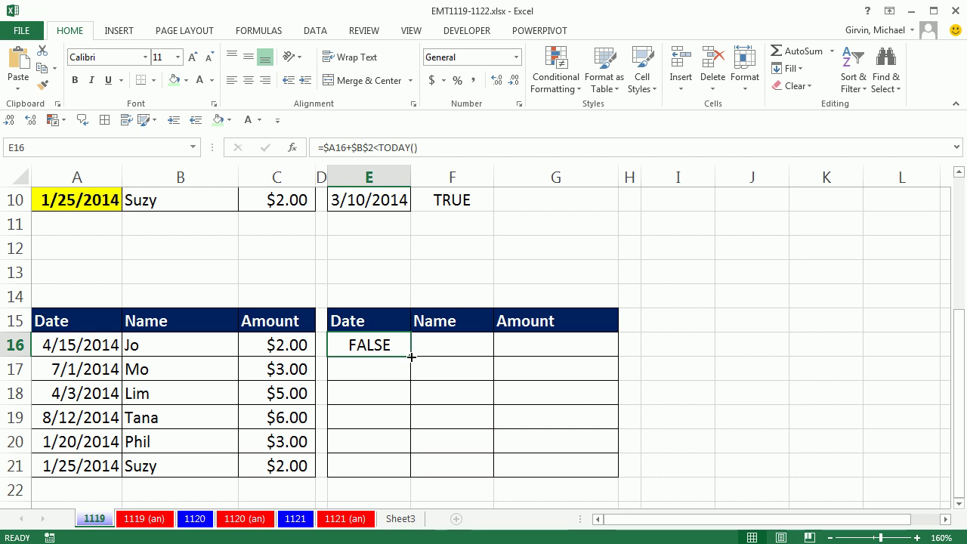
drag(410, 356, 619, 476)
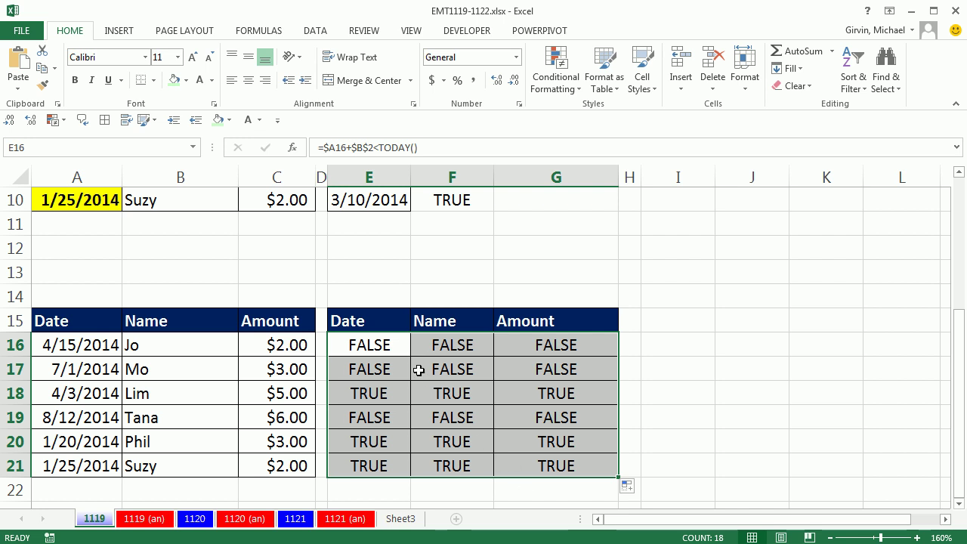
Change the comparison to less than or equal throughout E16:G21, =$A16+$B$2<=TODAY() in E16, and check the formula in G21.
key(F2)
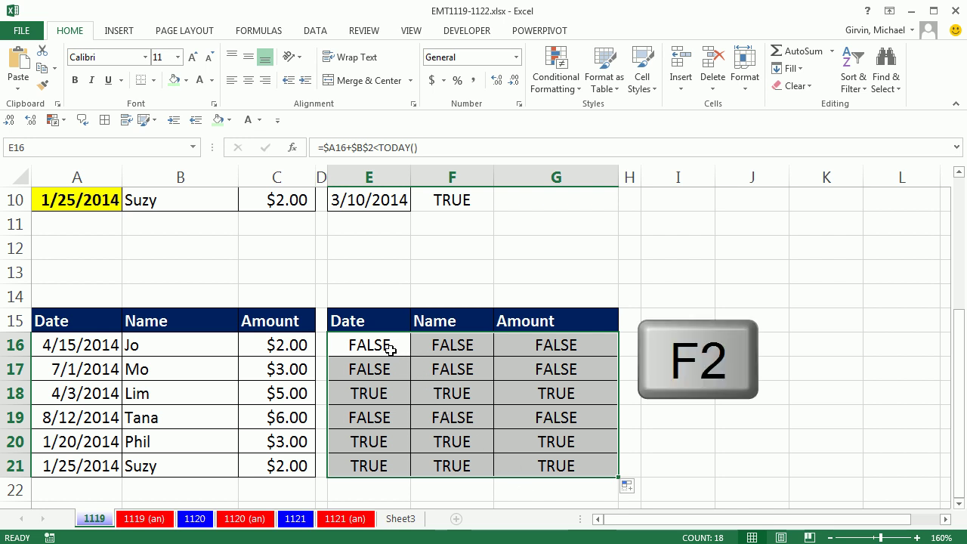
click(432, 345)
text(=)
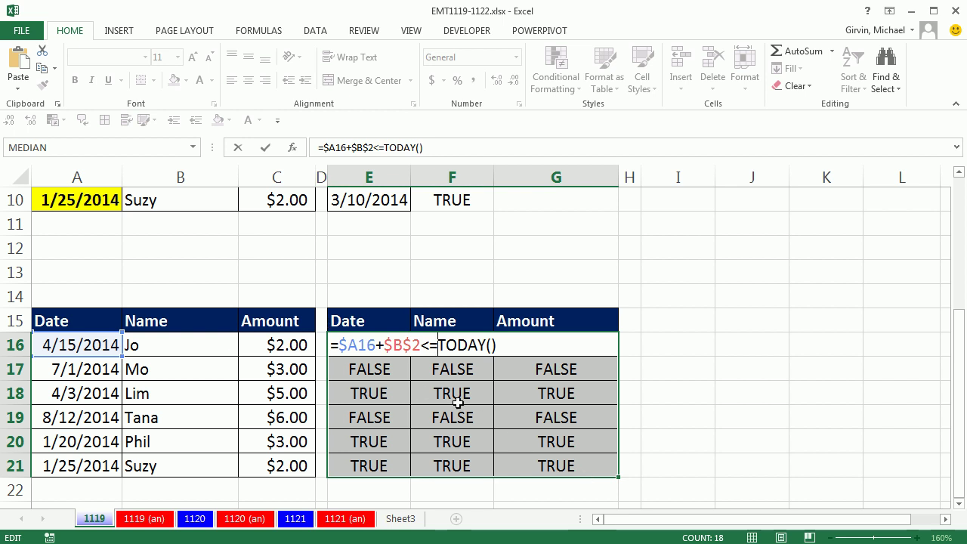
key(ctrl+Return)
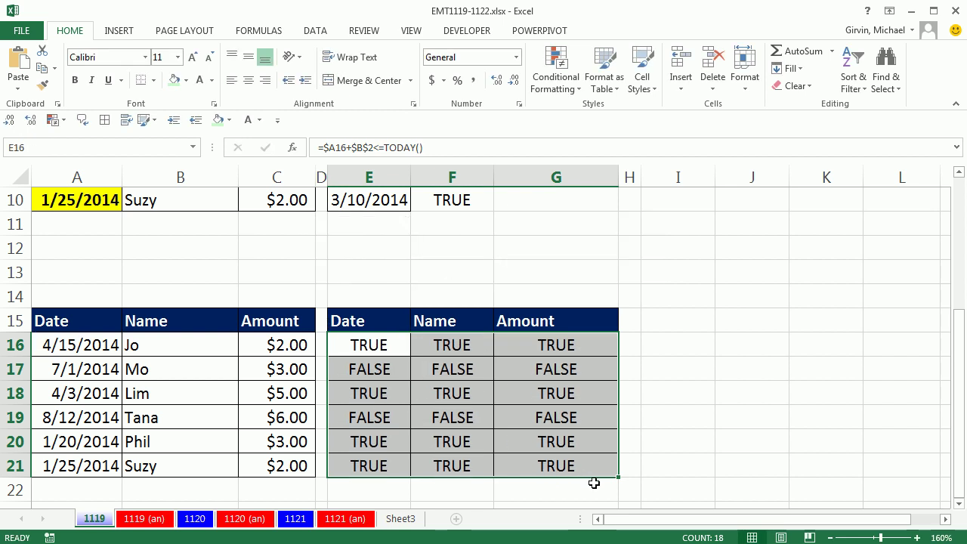
double_click(579, 466)
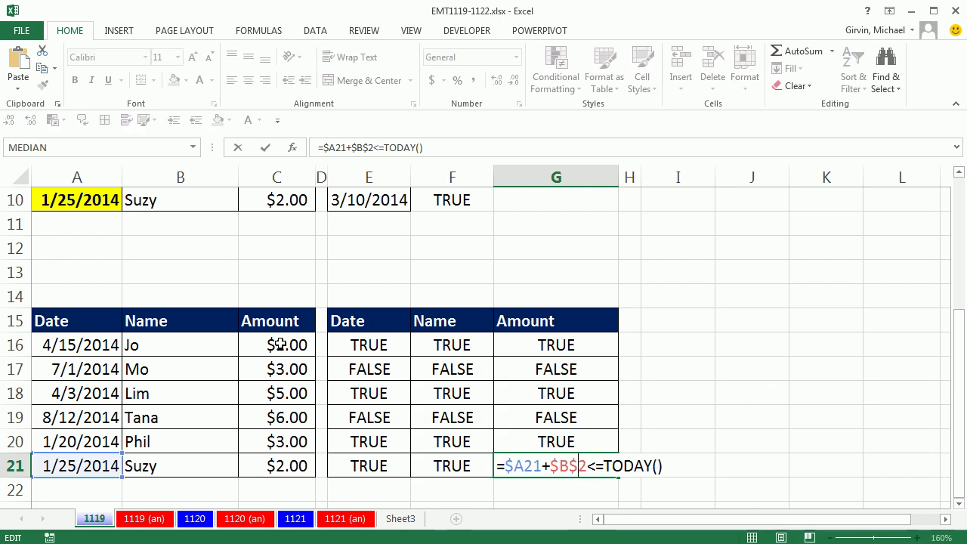
key(Escape)
Copy the full text of the formula =$A16+$B$2<=TODAY() from E16, leaving the cell unchanged.
double_click(393, 341)
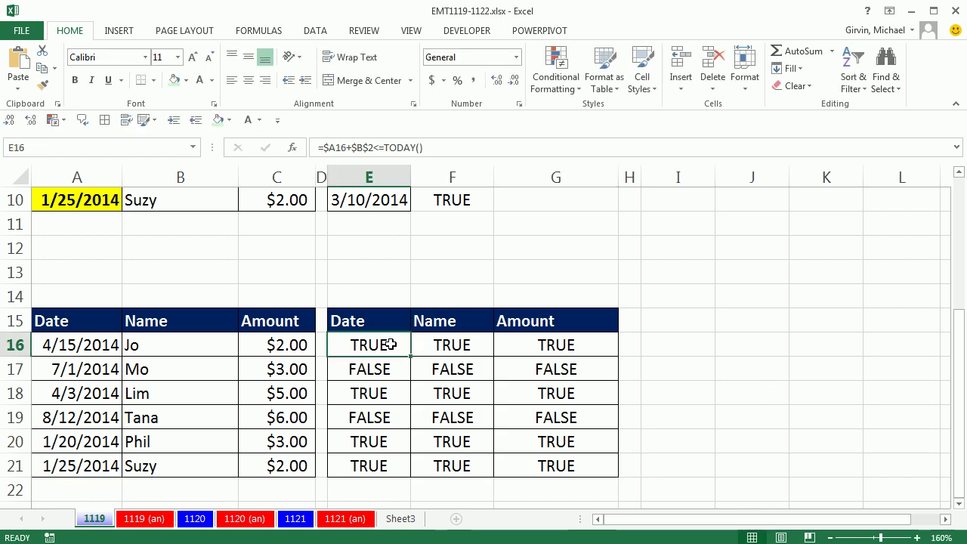
drag(332, 344, 580, 345)
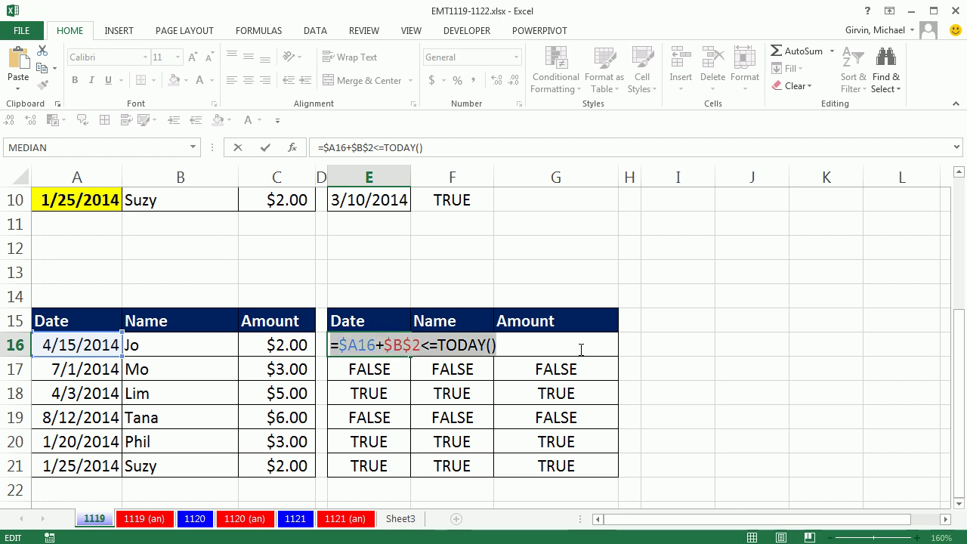
key(ctrl+c)
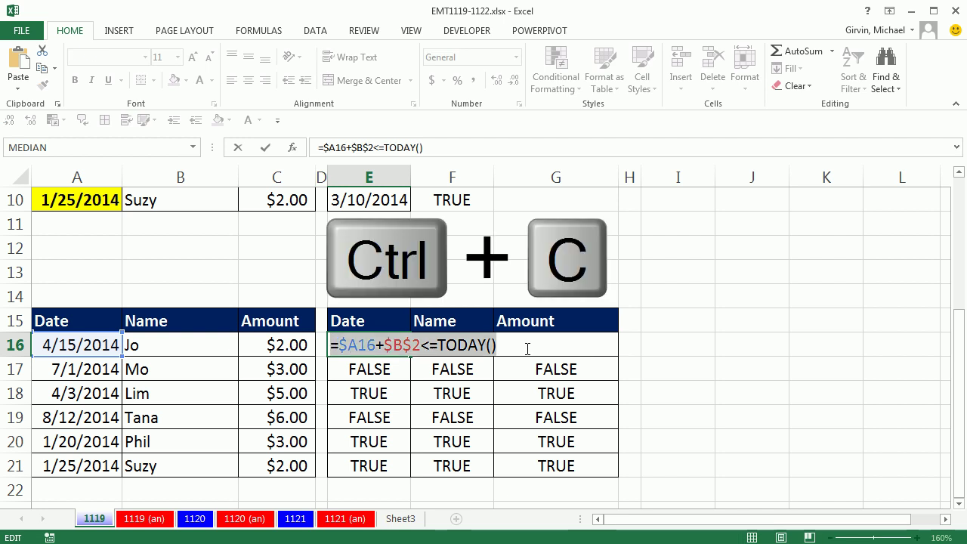
key(Escape)
Start a formula-based conditional formatting rule for A16:C21 using the copied formula =$A16+$B$2<=TODAY().
drag(96, 345, 305, 466)
key(alt)
key(h)
key(l)
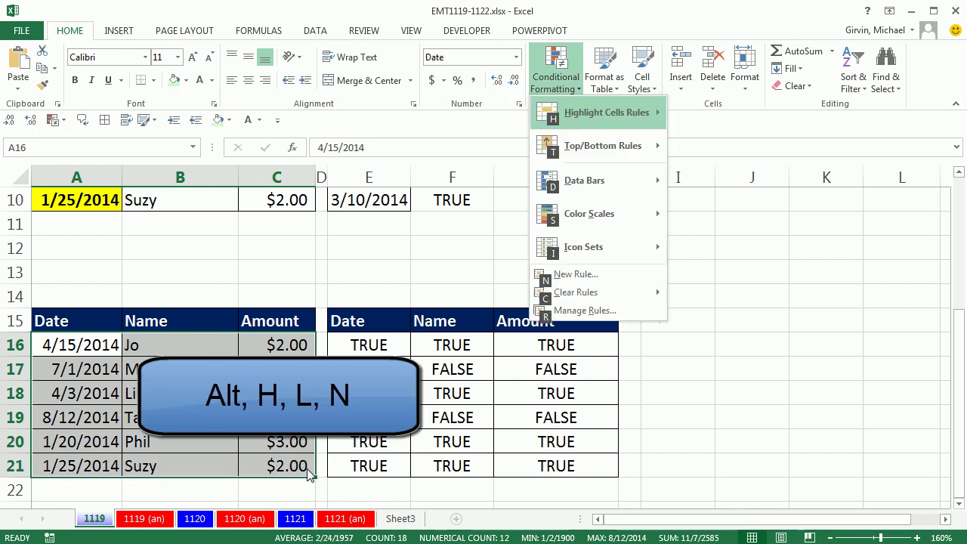
key(n)
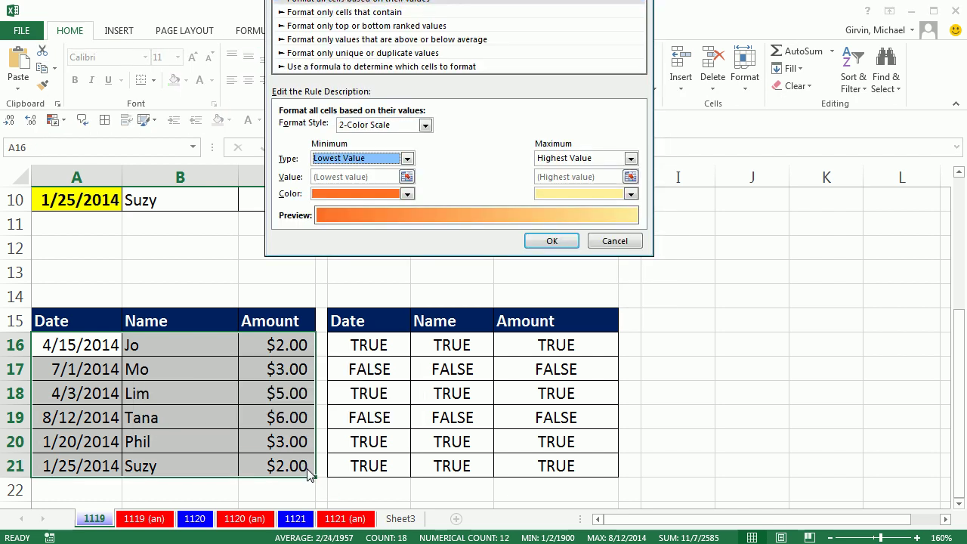
click(363, 5)
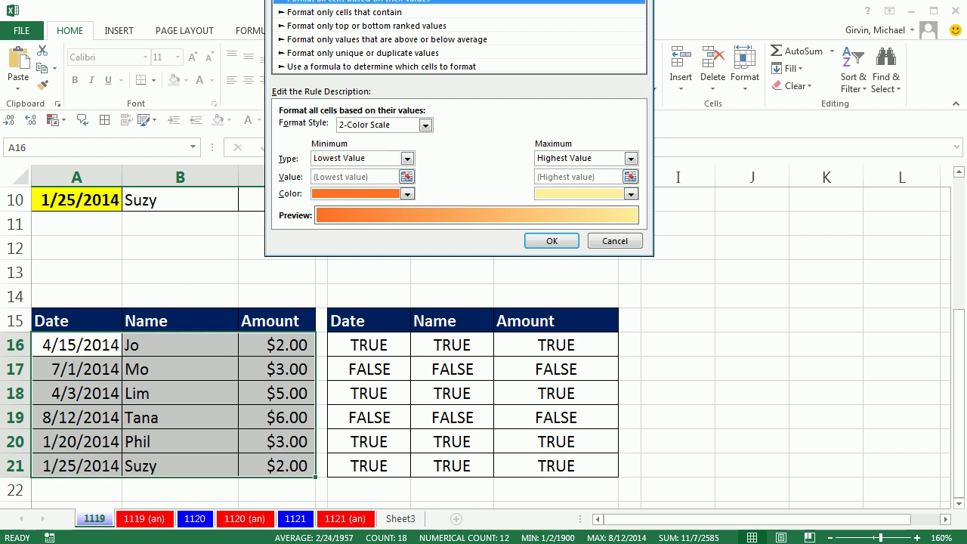
click(442, 67)
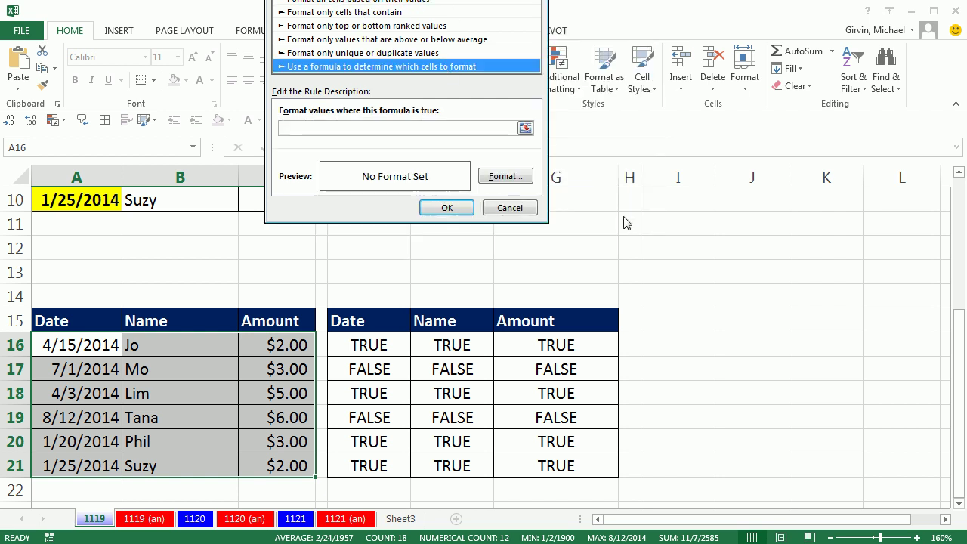
key(ctrl+v)
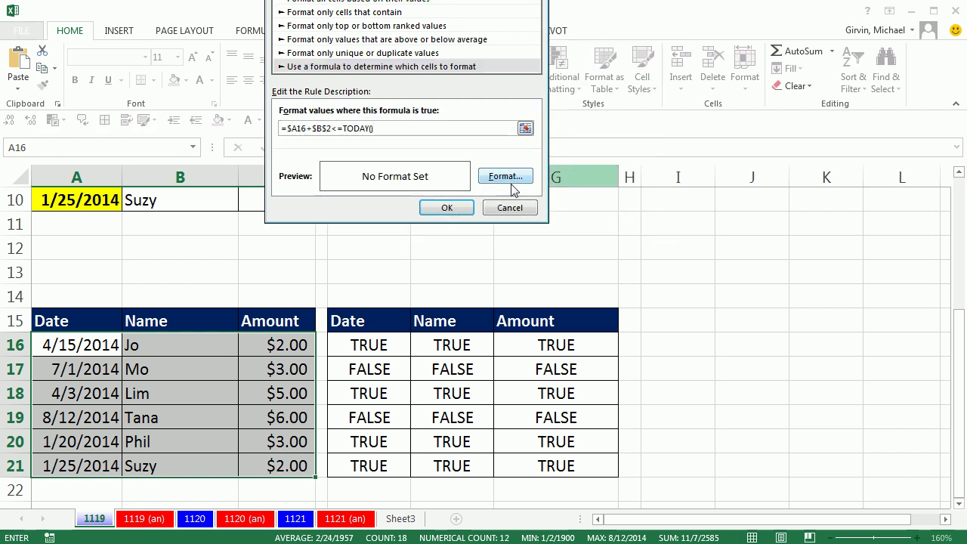
Give the new rule a yellow fill and apply it to the records in A16:C21.
click(505, 177)
key(ctrl+Tab)
key(ctrl+Tab)
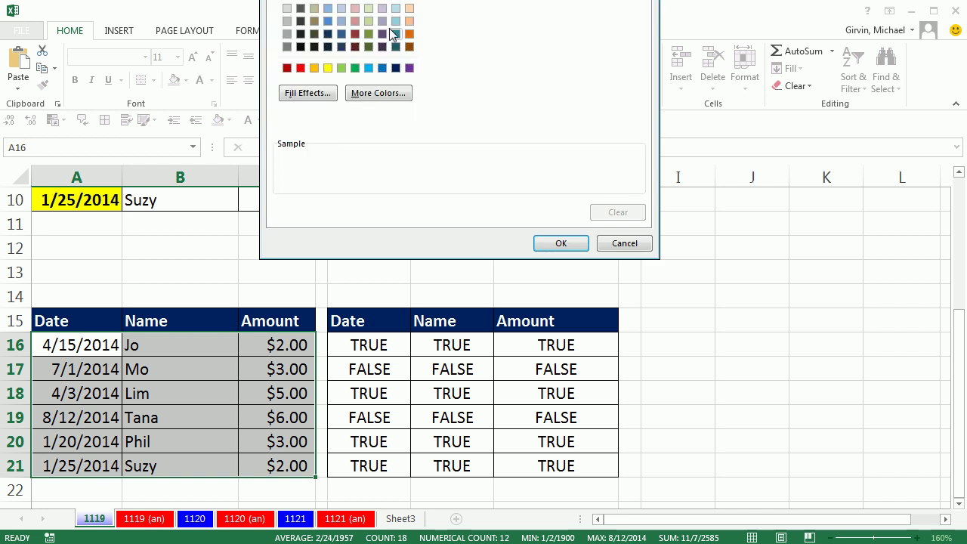
click(327, 68)
click(574, 247)
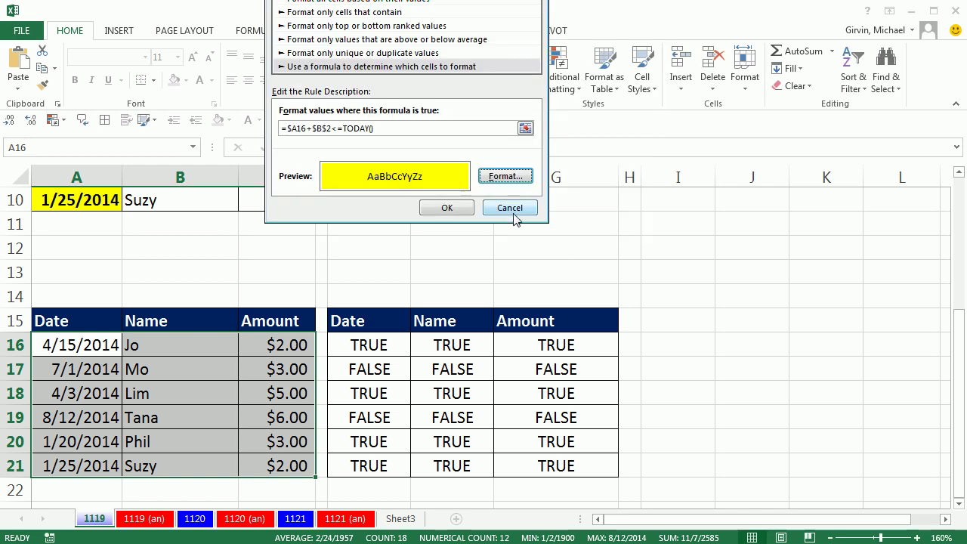
click(453, 209)
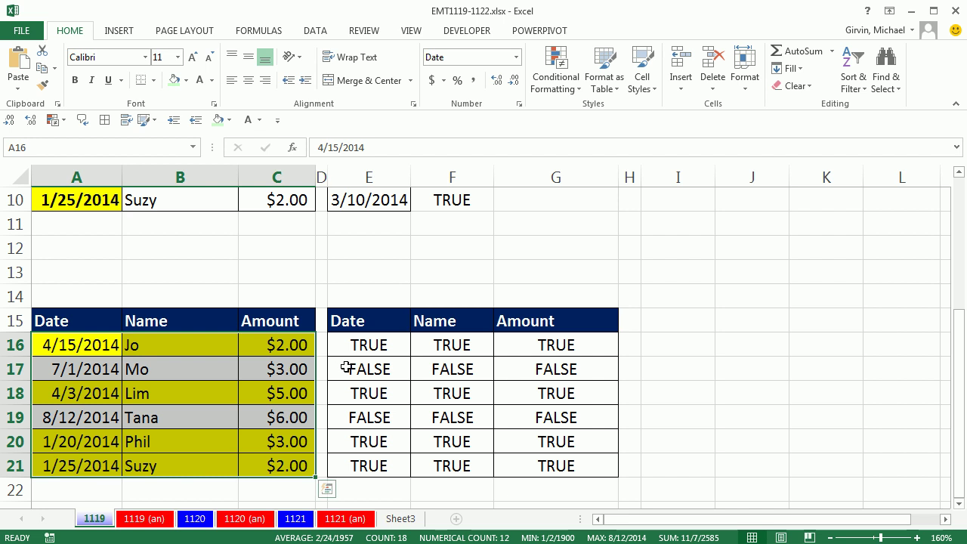
Set the date in A16 to 4/16/2014 to test the record-highlighting rule.
click(70, 344)
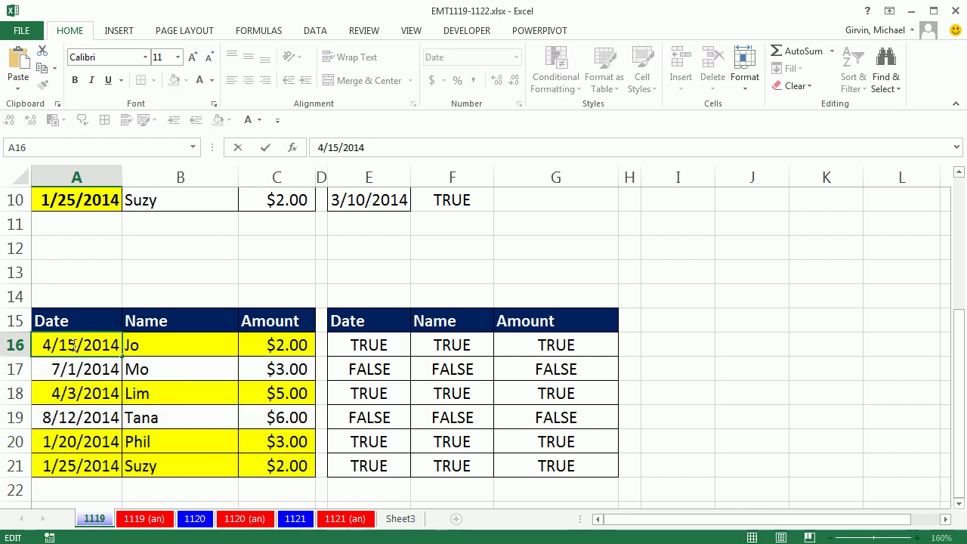
double_click(70, 345)
key(BackSpace)
text(6)
key(ctrl+Return)
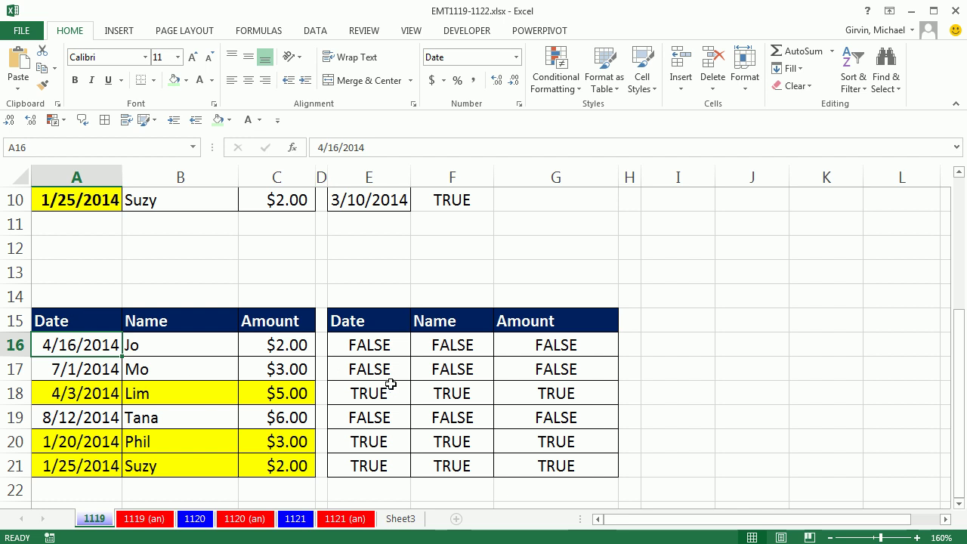
Review the test formula in E16 and compare it with the first table's formulas in E5 and F5.
double_click(371, 344)
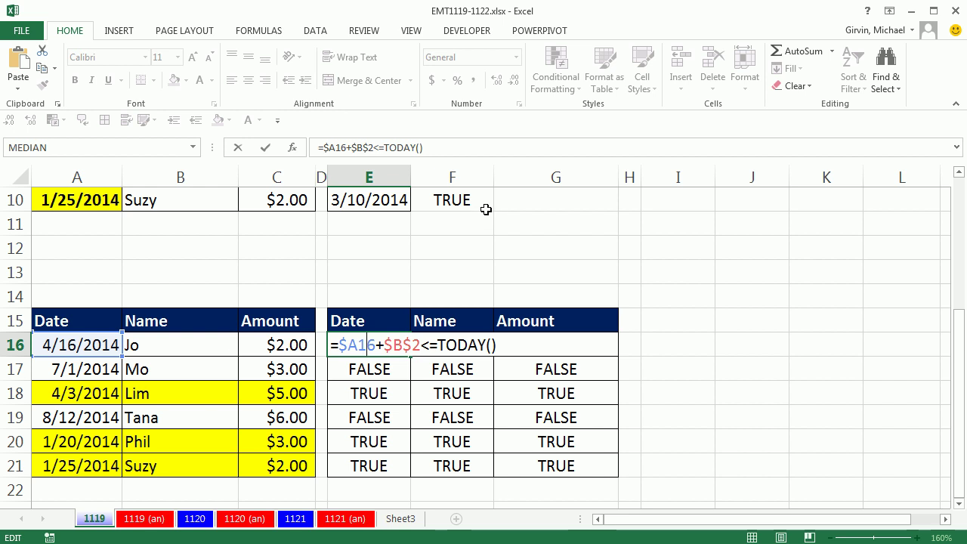
key(Escape)
scroll(163, 422, up, 3)
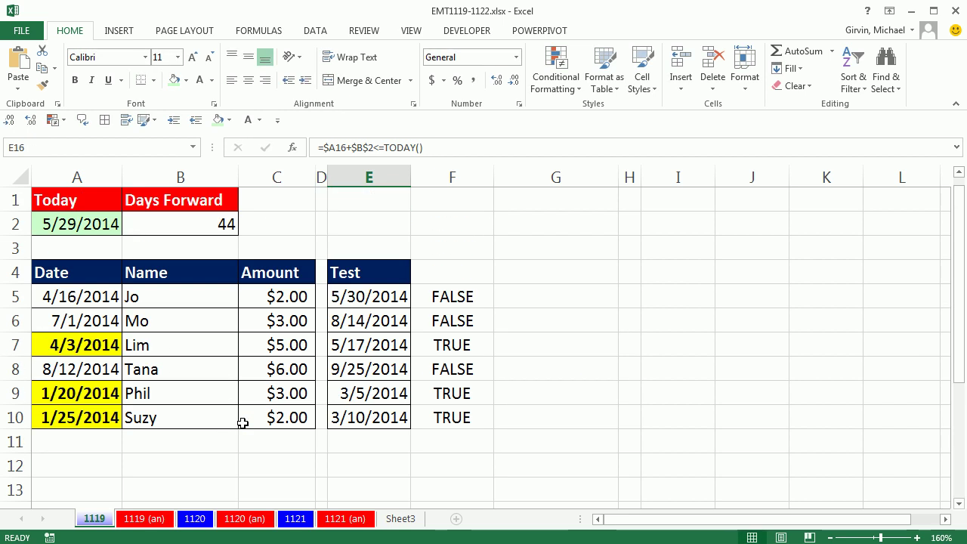
double_click(370, 299)
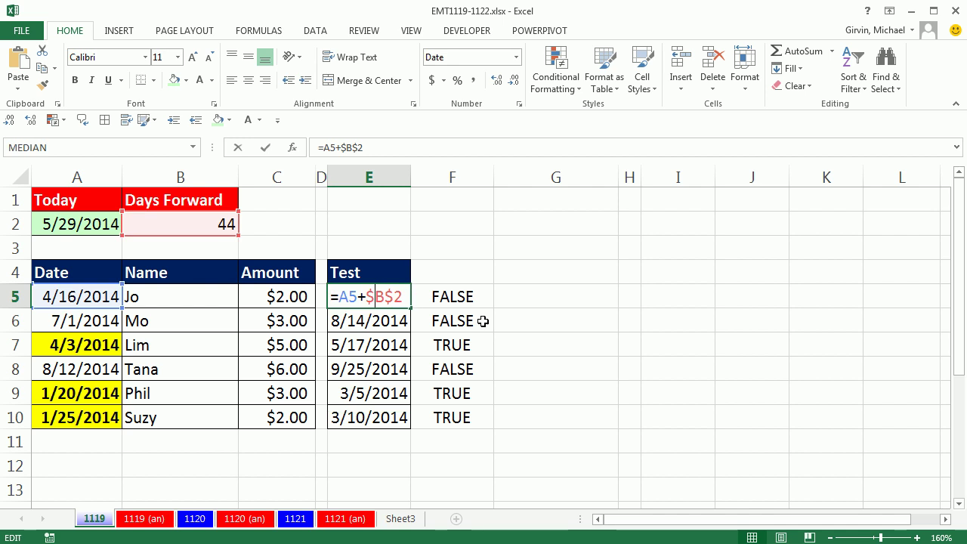
key(Escape)
double_click(453, 300)
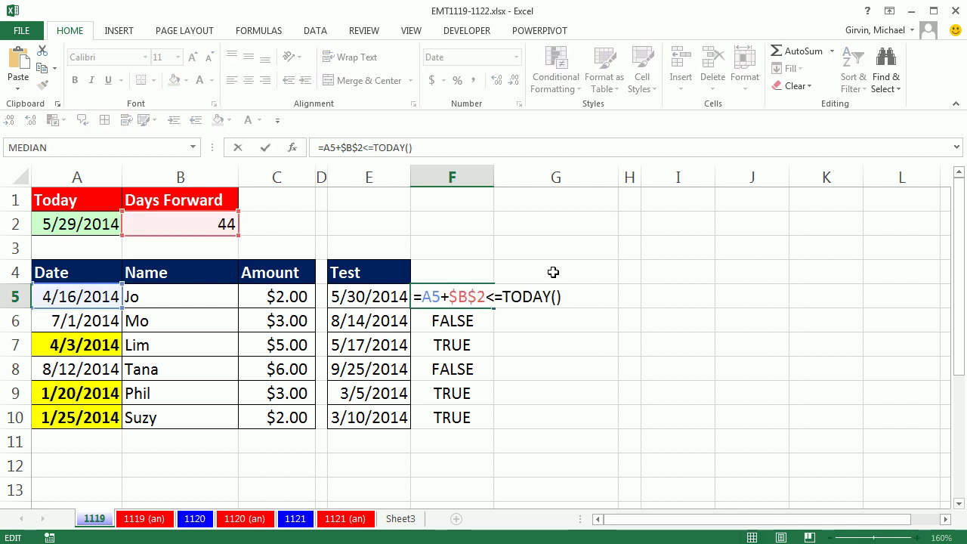